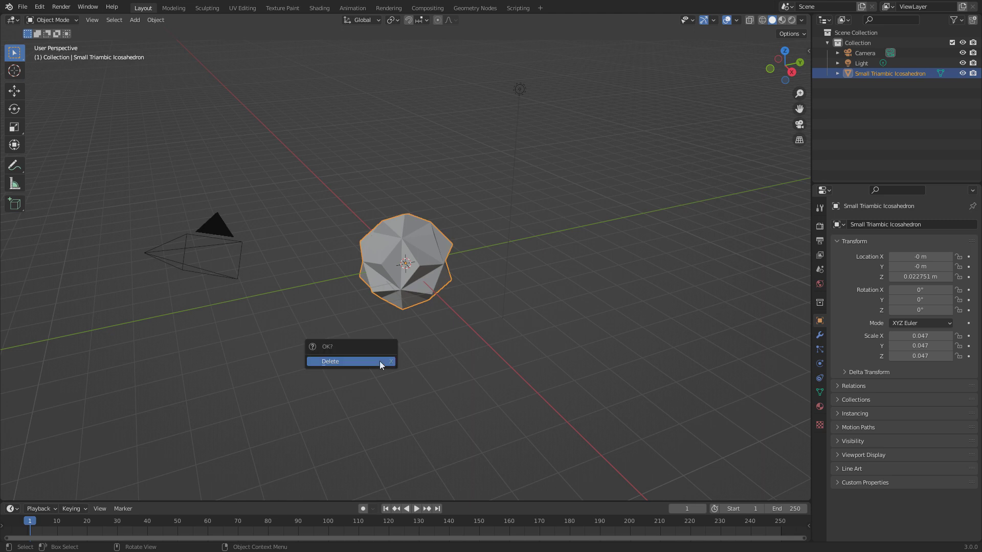
Delete the Small Triambic Icosahedron and add a monkey mesh at the origin
{"action": "left_click", "coordinate": [364, 363]}
{"action": "key", "text": "shift+a"}
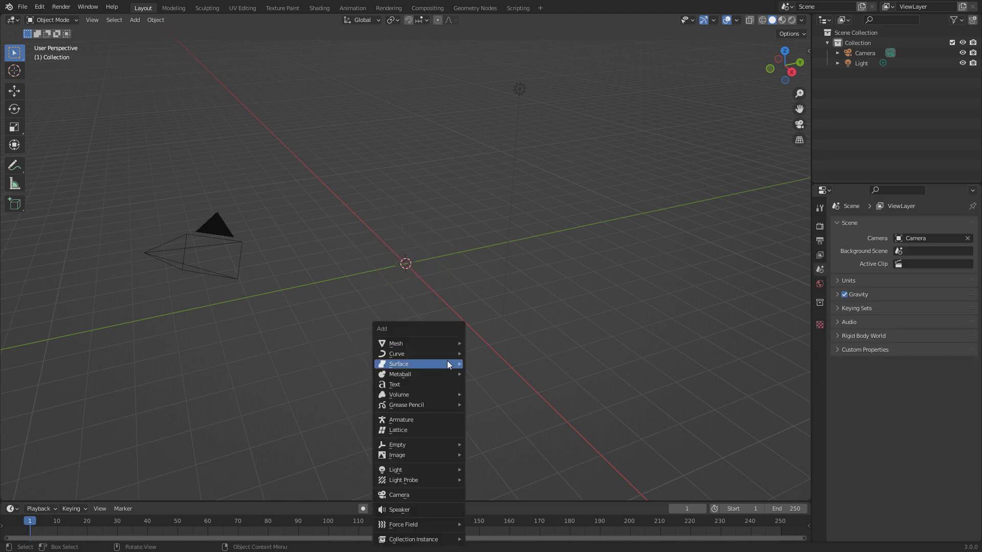
{"action": "mouse_move", "coordinate": [450, 345]}
{"action": "left_click", "coordinate": [514, 439]}
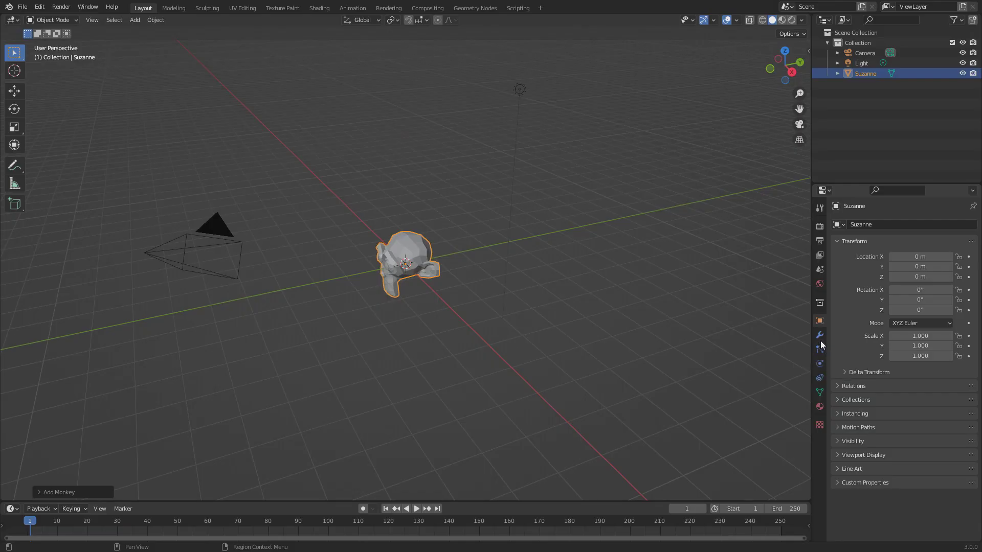
Add a Subdivision Surface modifier to the monkey head and set its viewport levels to 2
{"action": "left_click", "coordinate": [819, 335]}
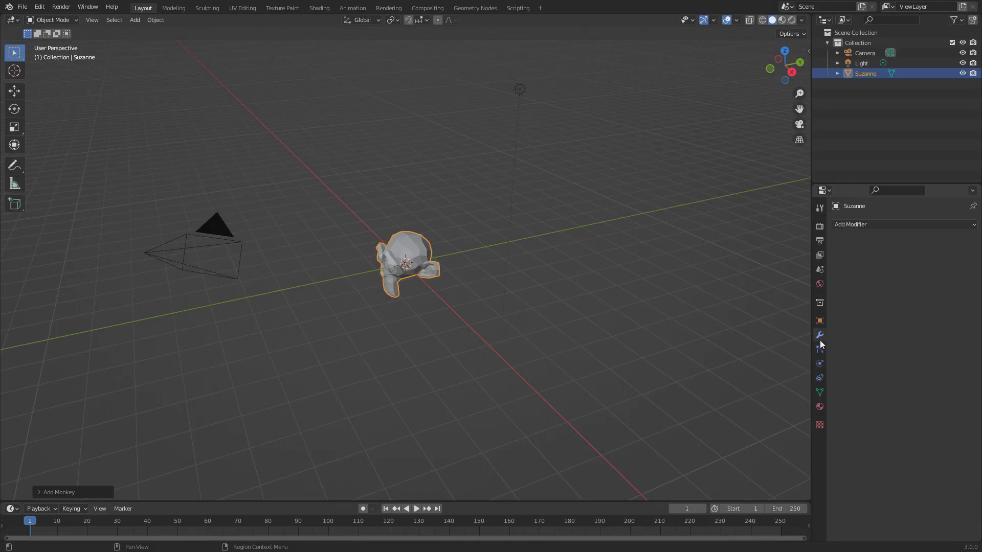
{"action": "left_click", "coordinate": [869, 225]}
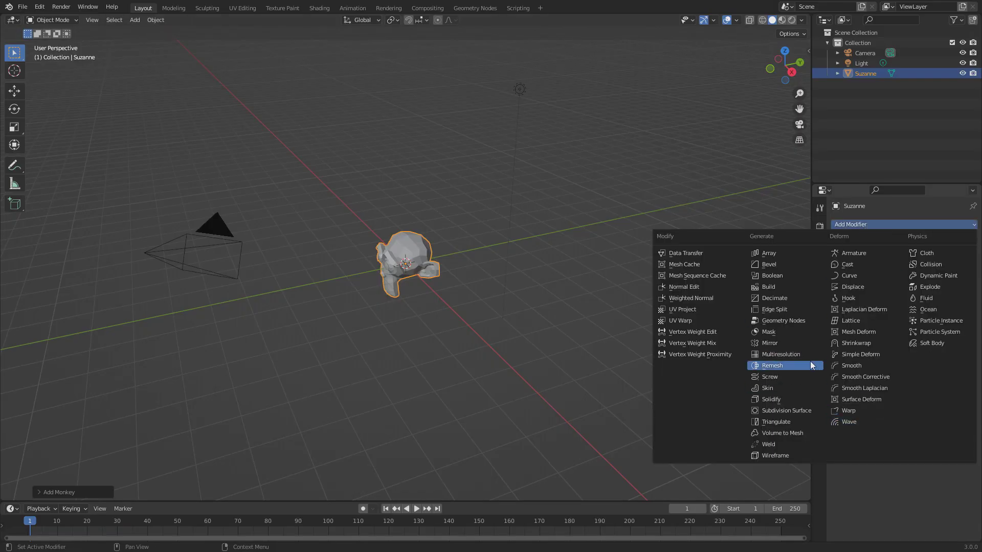
{"action": "left_click", "coordinate": [806, 410]}
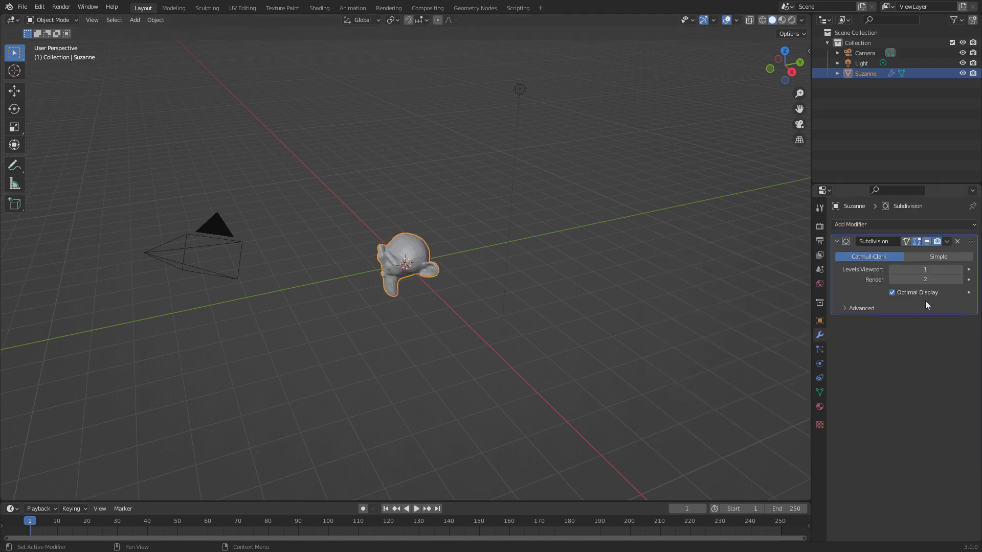
{"action": "left_click", "coordinate": [925, 269]}
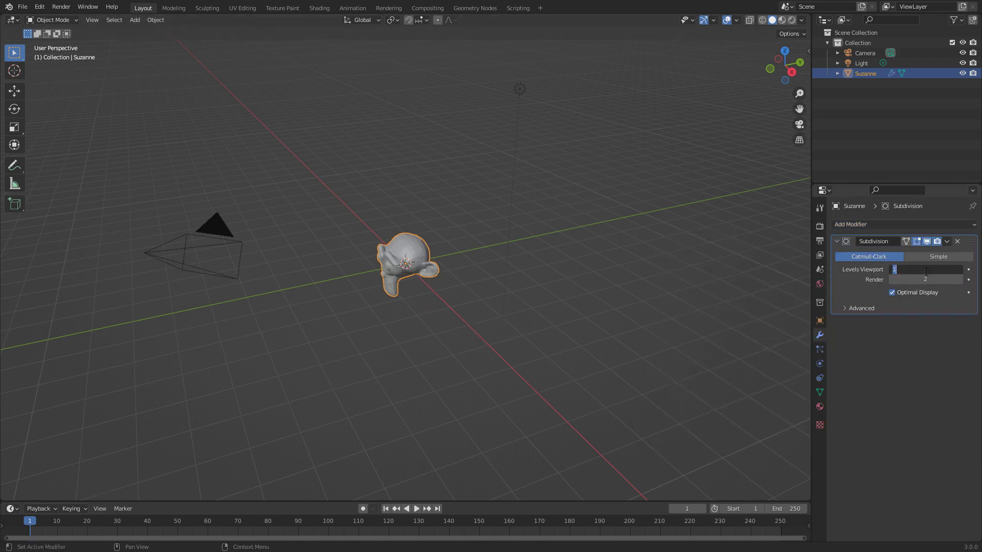
{"action": "type", "text": "2"}
{"action": "key", "text": "Return"}
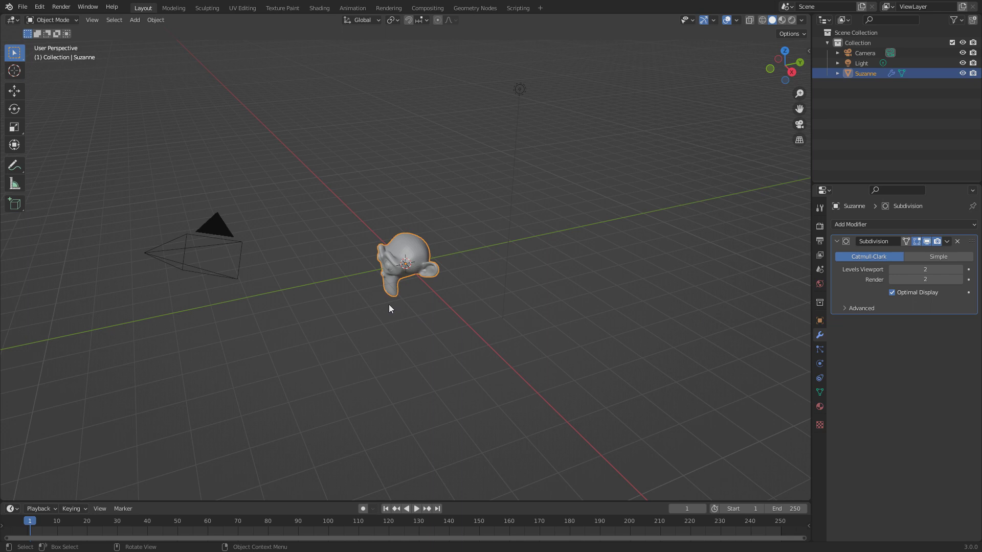
{"action": "scroll", "coordinate": [388, 305], "scroll_direction": "up", "scroll_amount": 6}
{"action": "middle_click_drag", "start_coordinate": [392, 303], "coordinate": [473, 303]}
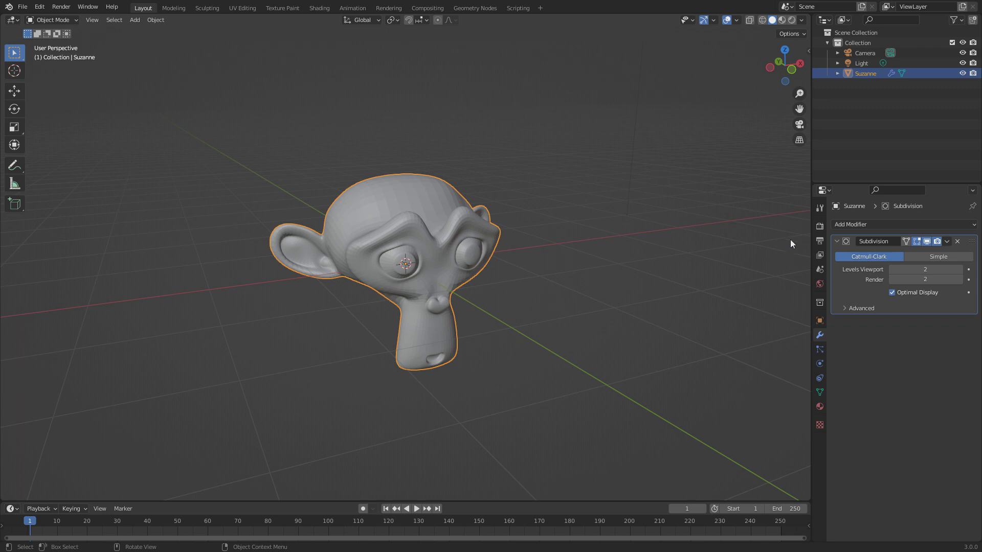
Set the Eevee sampling to 1 for both render and viewport
{"action": "left_click", "coordinate": [820, 226]}
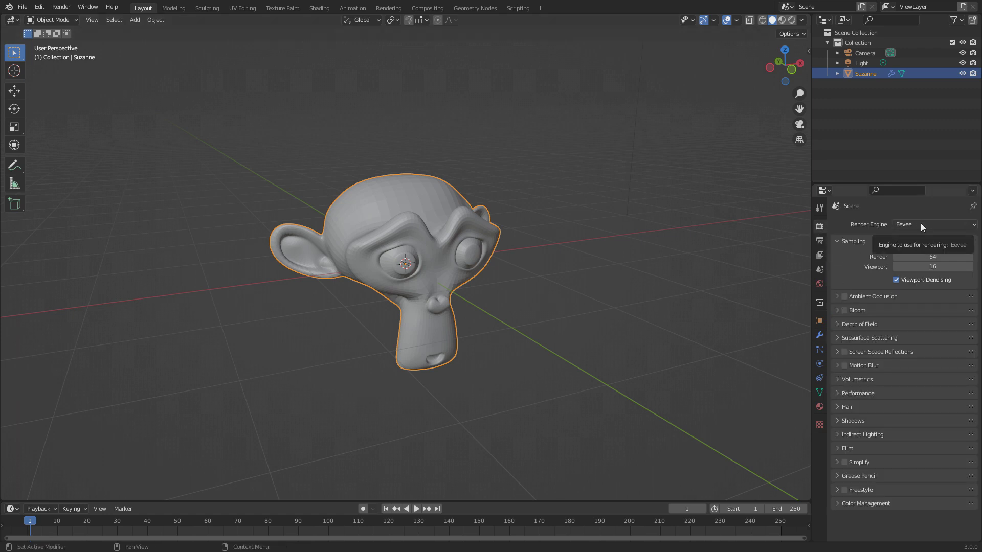
{"action": "left_click", "coordinate": [927, 256]}
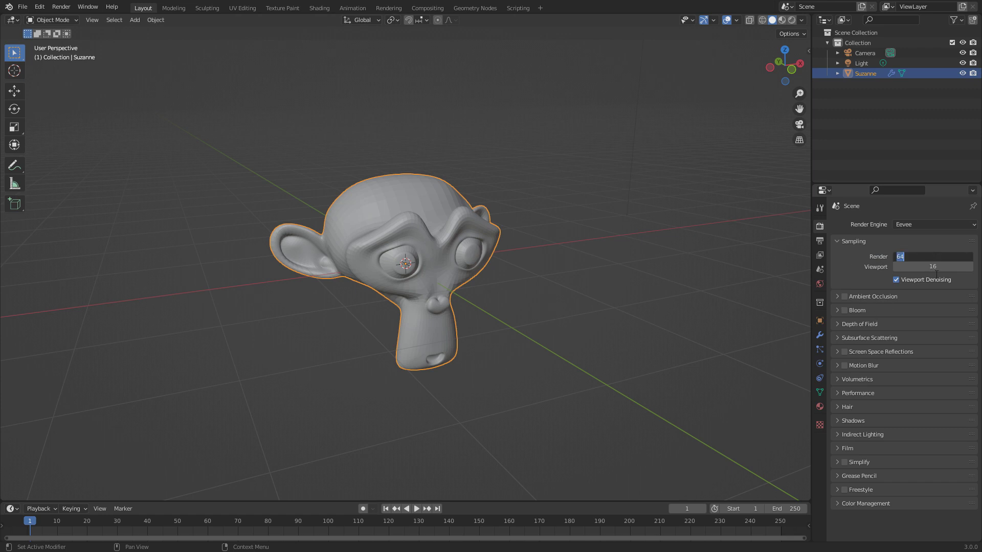
{"action": "type", "text": "1"}
{"action": "key", "text": "Tab"}
{"action": "type", "text": "1"}
{"action": "key", "text": "Return"}
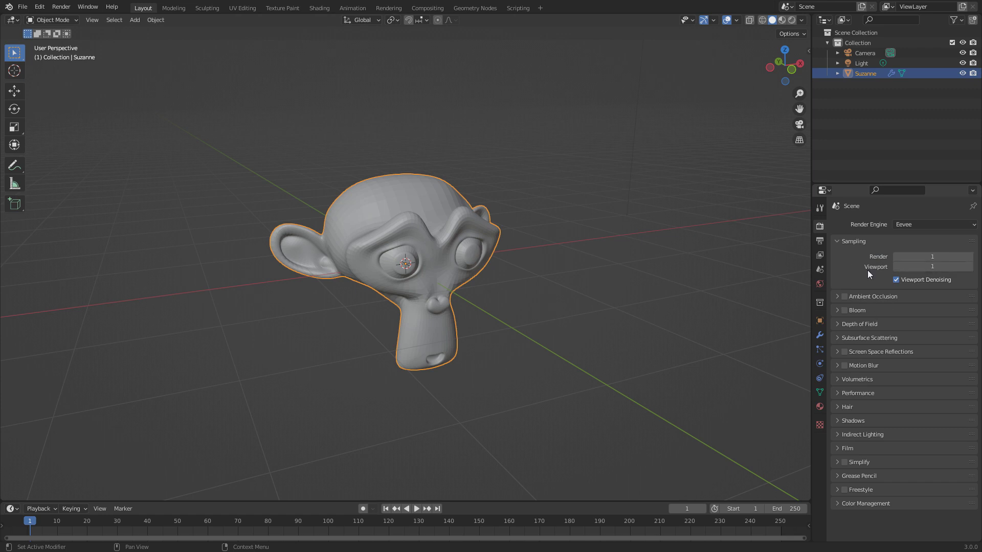
Enable Motion Blur with the position set to End on Frame and a shutter of 20
{"action": "left_click", "coordinate": [844, 365]}
{"action": "left_click", "coordinate": [863, 365]}
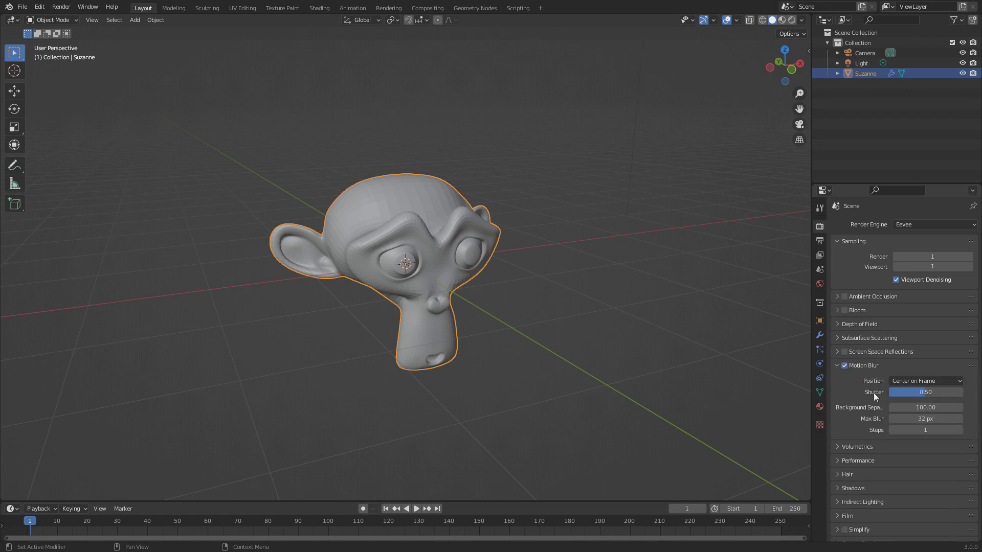
{"action": "left_click", "coordinate": [907, 380]}
{"action": "left_click", "coordinate": [912, 415]}
{"action": "left_click", "coordinate": [918, 393]}
{"action": "type", "text": "20"}
{"action": "key", "text": "Return"}
Set the motion blur's maximum blur to 128 px and its steps to 8
{"action": "left_click", "coordinate": [929, 419]}
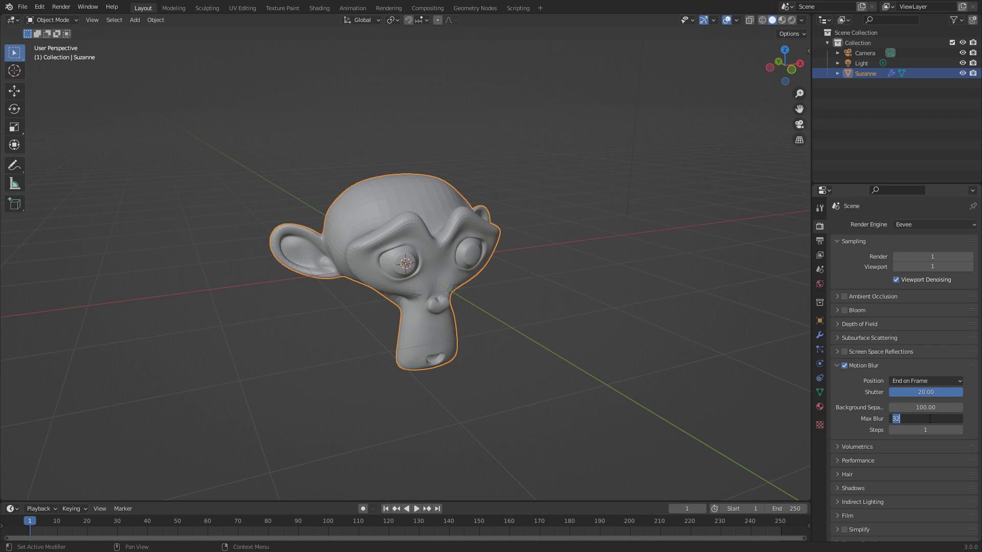
{"action": "type", "text": "128"}
{"action": "key", "text": "Return"}
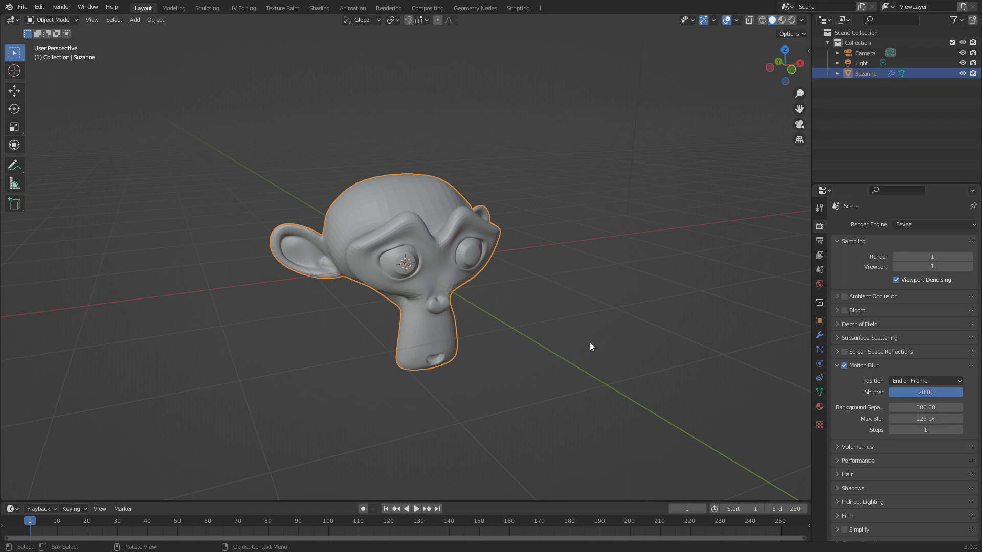
{"action": "left_click", "coordinate": [908, 430]}
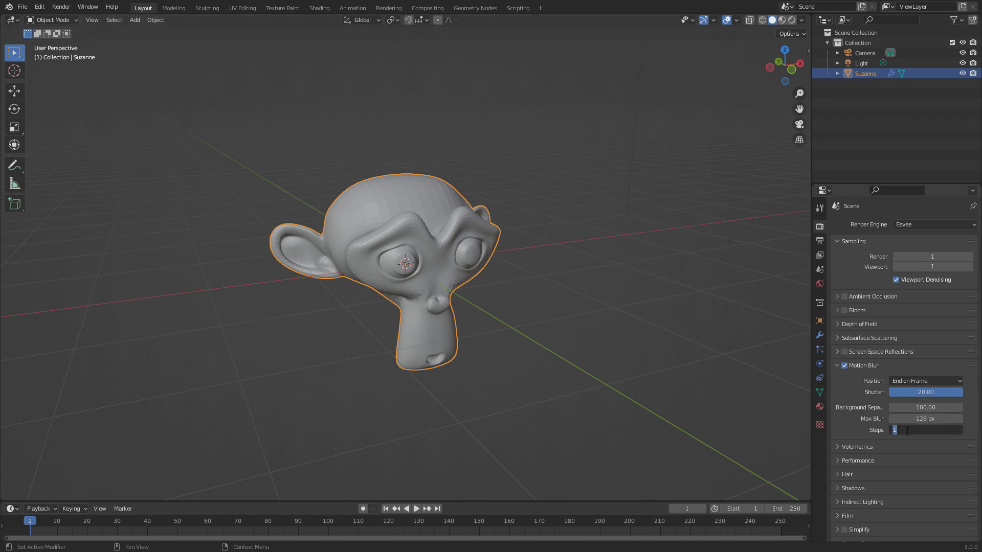
{"action": "type", "text": "8"}
{"action": "key", "text": "Return"}
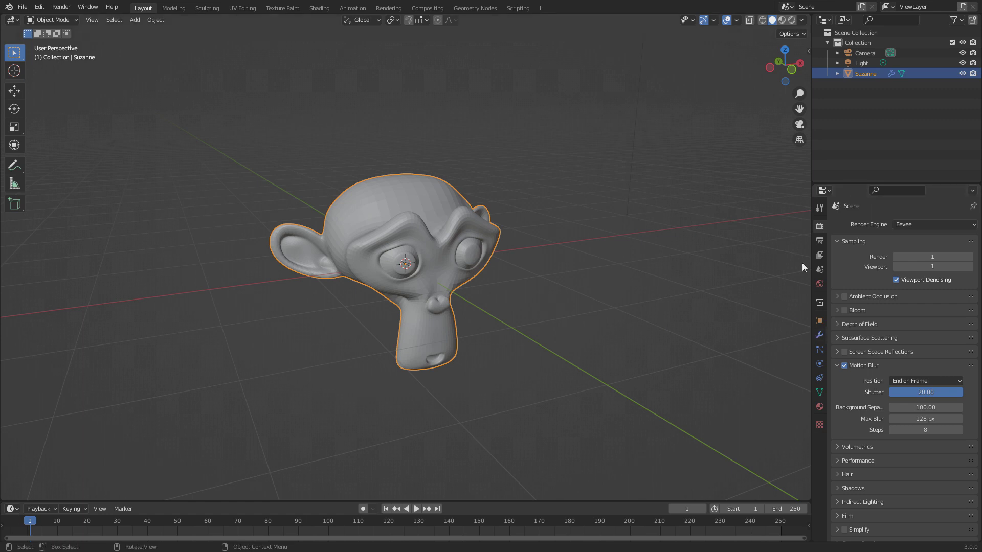
Add a Plain Axes empty and move it along Z to sit above the monkey head
{"action": "key", "text": "shift+a"}
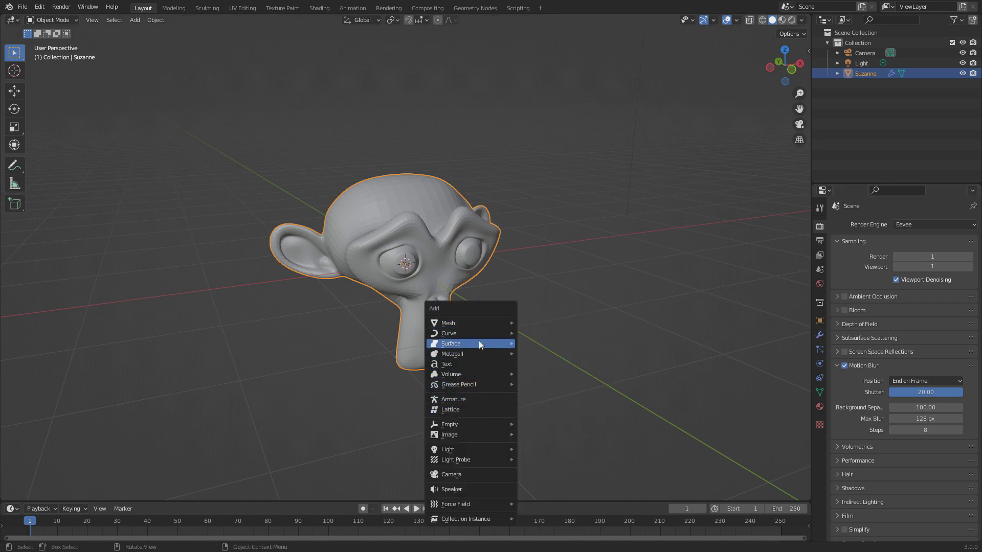
{"action": "mouse_move", "coordinate": [469, 424]}
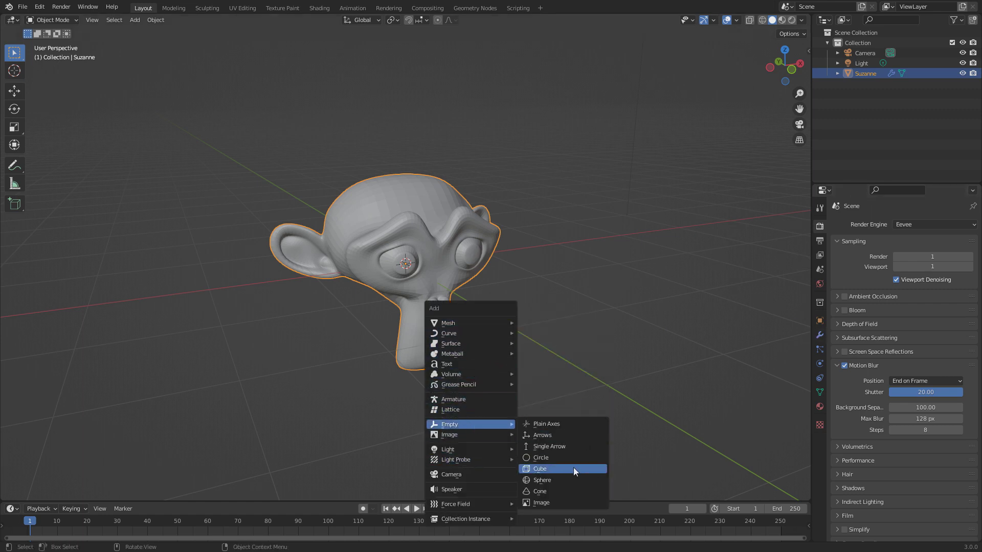
{"action": "left_click", "coordinate": [546, 423]}
{"action": "scroll", "coordinate": [489, 298], "scroll_direction": "down", "scroll_amount": 3}
{"action": "key", "text": "g"}
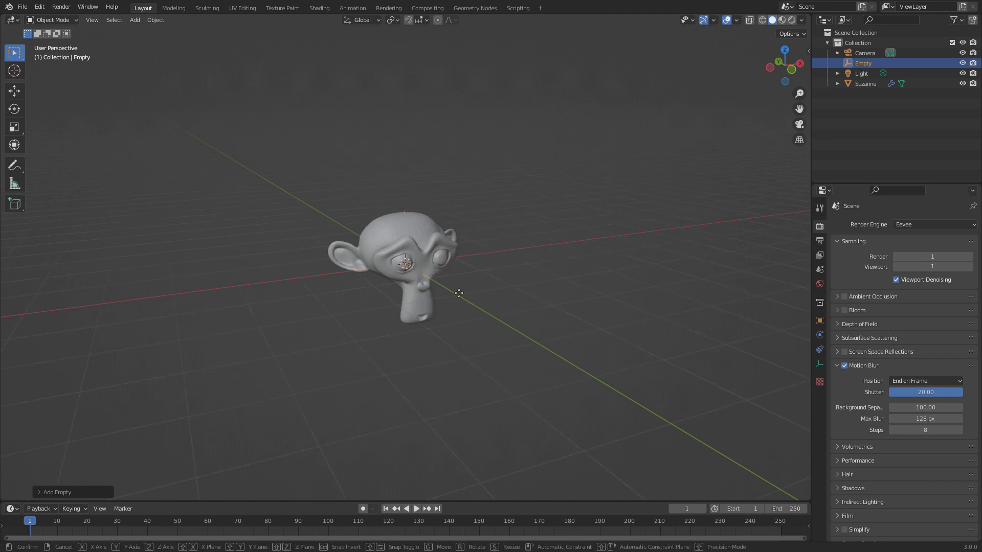
{"action": "key", "text": "z"}
{"action": "left_click", "coordinate": [439, 117]}
{"action": "middle_click_drag", "start_coordinate": [517, 182], "coordinate": [385, 443]}
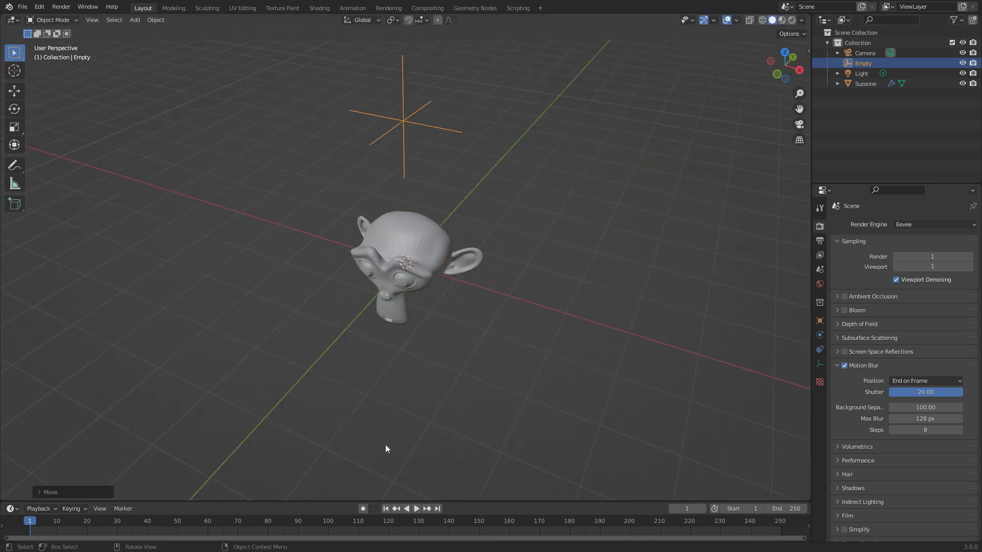
Enlarge the timeline area and insert a Location keyframe for the empty at frame 1
{"action": "left_click_drag", "start_coordinate": [324, 502], "coordinate": [332, 355]}
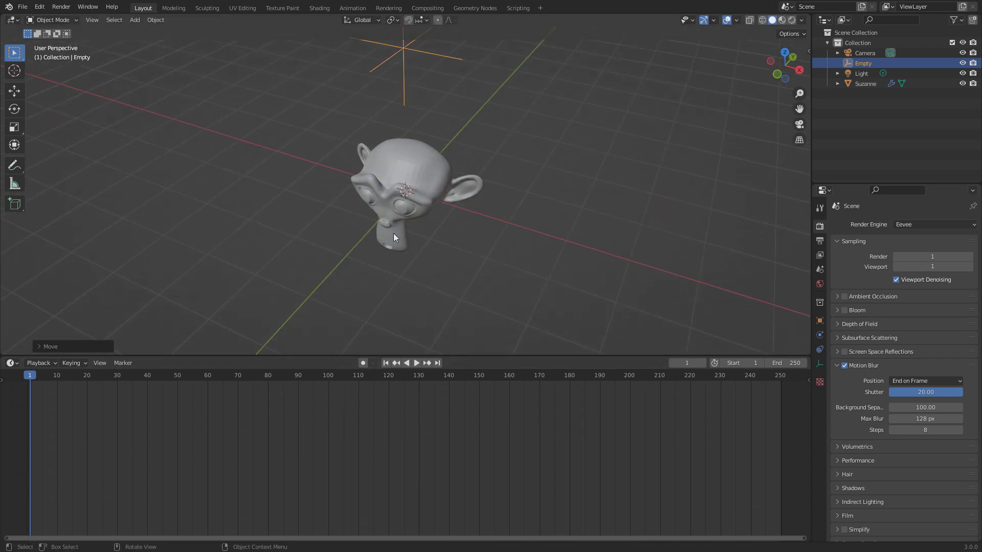
{"action": "middle_click_drag", "start_coordinate": [394, 233], "coordinate": [394, 210]}
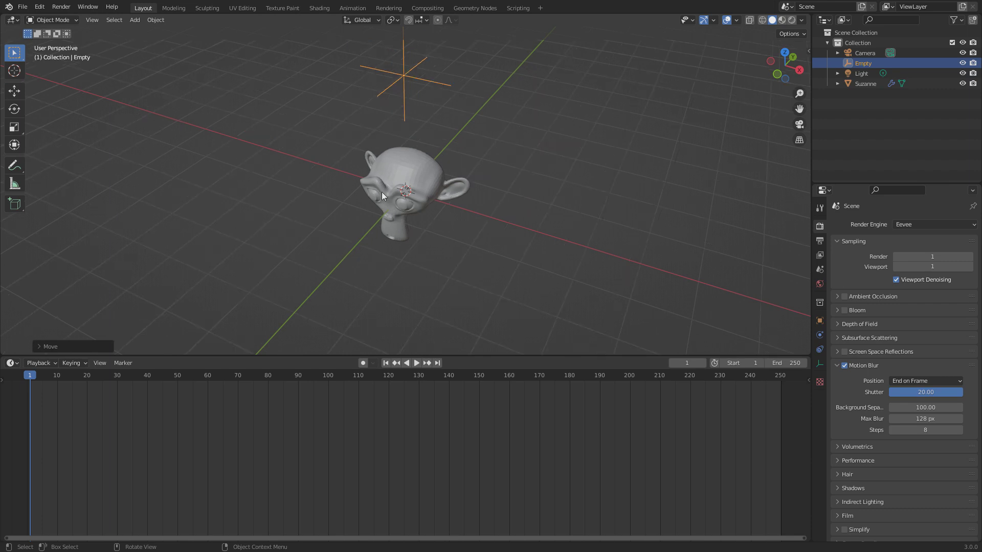
{"action": "key", "text": "i"}
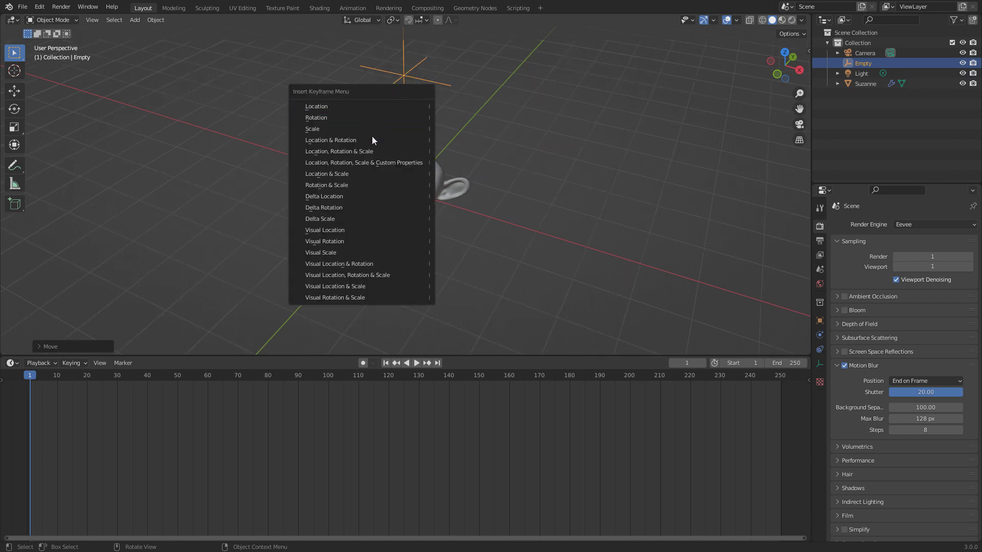
{"action": "left_click", "coordinate": [345, 108]}
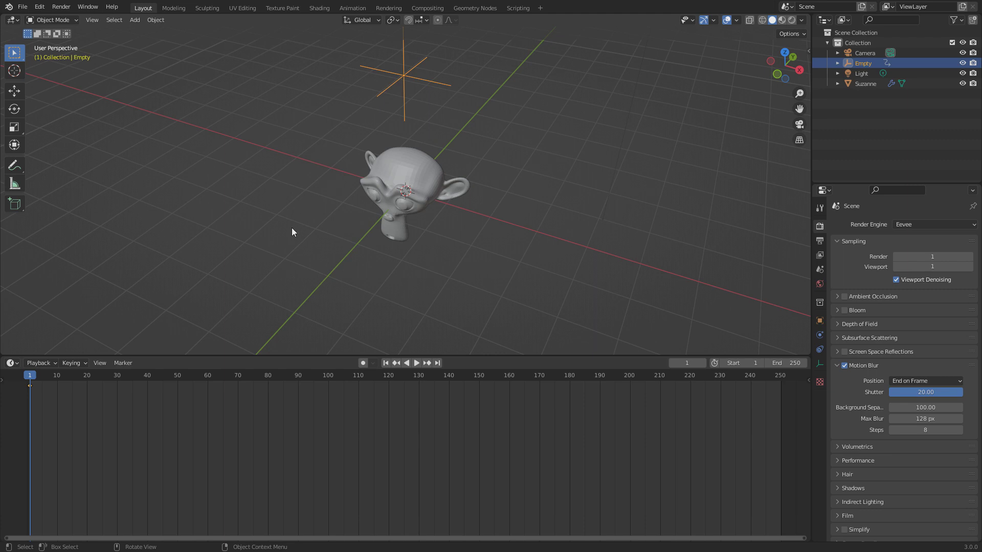
At frame 60, move the empty far away from the monkey head and insert a Location keyframe
{"action": "left_click_drag", "start_coordinate": [31, 377], "coordinate": [209, 369]}
{"action": "scroll", "coordinate": [471, 239], "scroll_direction": "down", "scroll_amount": 6}
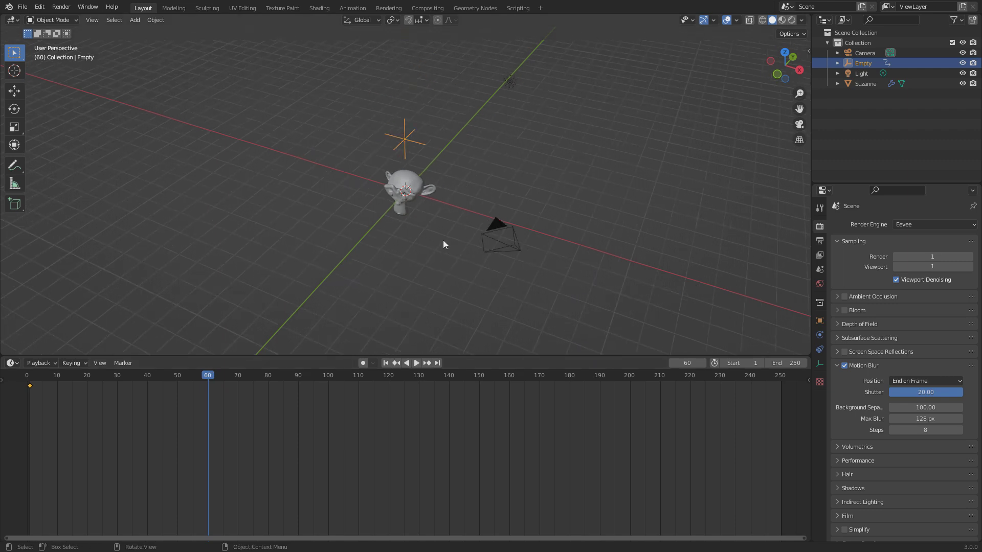
{"action": "key", "text": "g"}
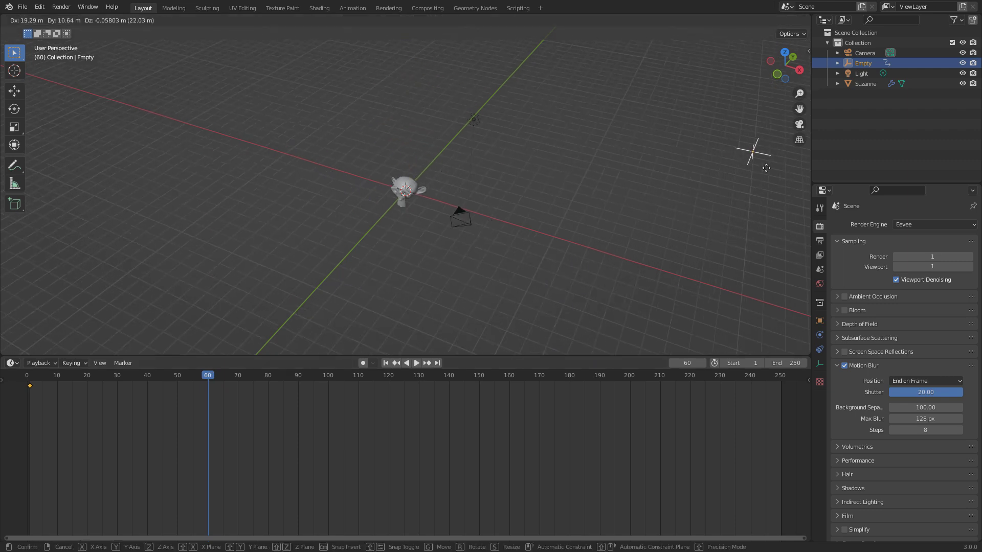
{"action": "left_click", "coordinate": [807, 169]}
{"action": "middle_click_drag", "start_coordinate": [716, 178], "coordinate": [632, 204], "text": "shift"}
{"action": "scroll", "coordinate": [659, 209], "scroll_direction": "down", "scroll_amount": 2}
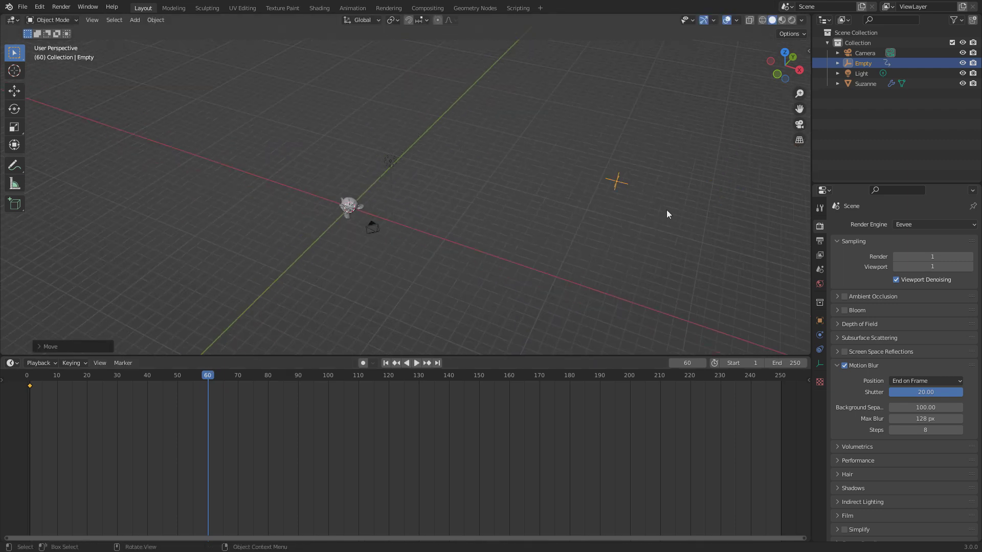
{"action": "key", "text": "g"}
{"action": "left_click", "coordinate": [7, 206]}
{"action": "key", "text": "i"}
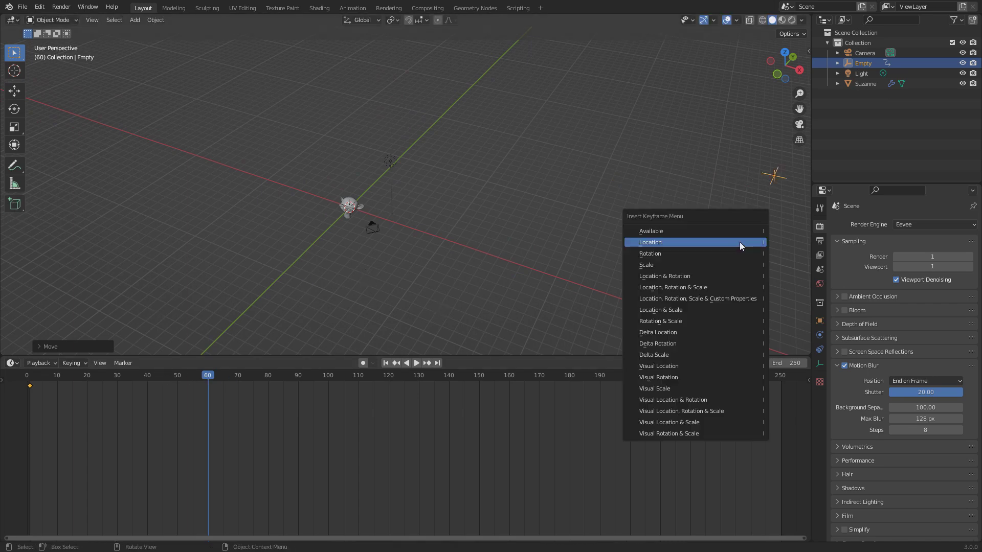
{"action": "left_click", "coordinate": [658, 245]}
Select the empty's location keyframes and set their interpolation mode to Linear
{"action": "left_click_drag", "start_coordinate": [213, 375], "coordinate": [165, 383]}
{"action": "left_click_drag", "start_coordinate": [230, 414], "coordinate": [11, 369]}
{"action": "right_click", "coordinate": [48, 394]}
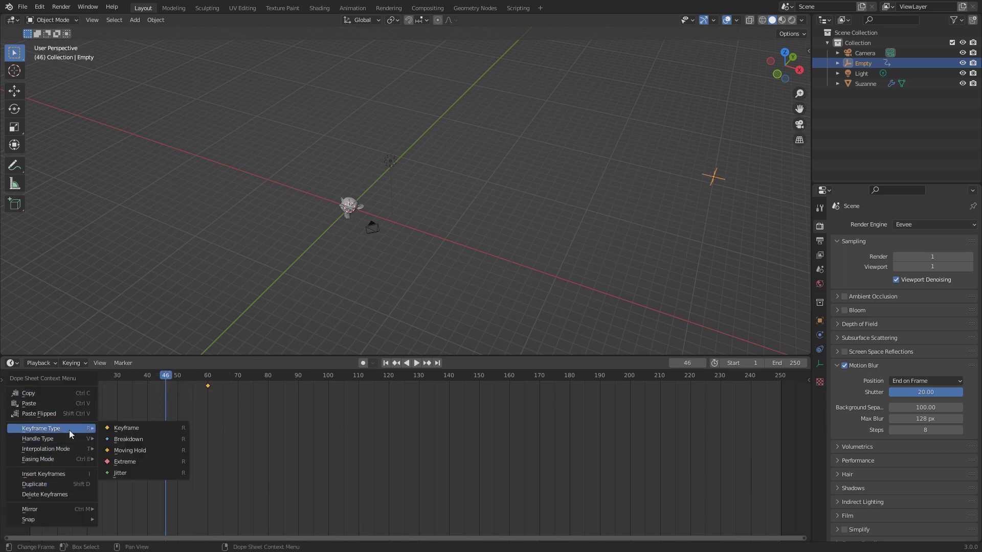
{"action": "mouse_move", "coordinate": [57, 449]}
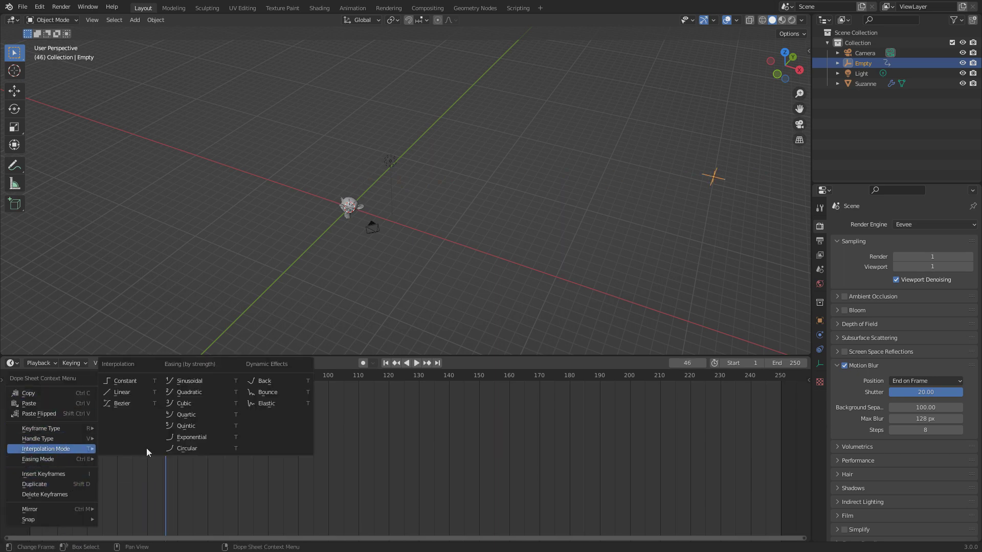
{"action": "left_click", "coordinate": [134, 395]}
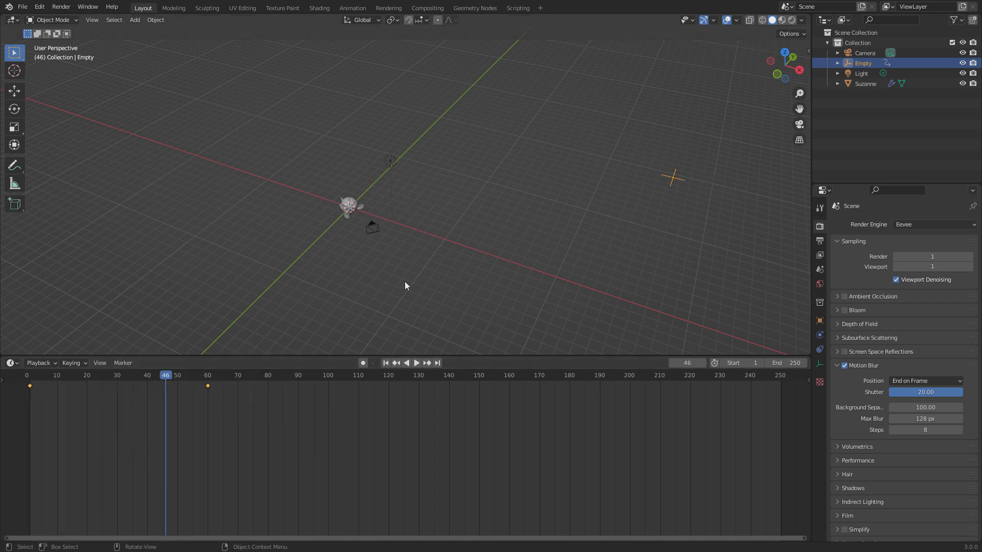
Return to frame 60 and add a Displace modifier to the monkey head
{"action": "middle_click_drag", "start_coordinate": [404, 281], "coordinate": [415, 280]}
{"action": "scroll", "coordinate": [352, 275], "scroll_direction": "up", "scroll_amount": 2}
{"action": "left_click_drag", "start_coordinate": [165, 377], "coordinate": [208, 378]}
{"action": "scroll", "coordinate": [290, 270], "scroll_direction": "up", "scroll_amount": 5}
{"action": "middle_click_drag", "start_coordinate": [291, 274], "coordinate": [441, 235]}
{"action": "left_click", "coordinate": [320, 239]}
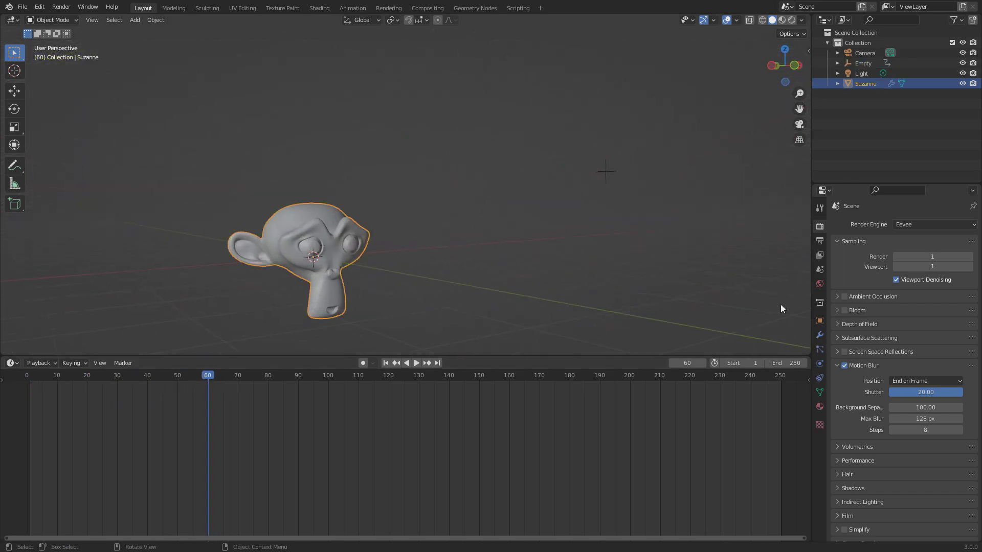
{"action": "left_click", "coordinate": [819, 336]}
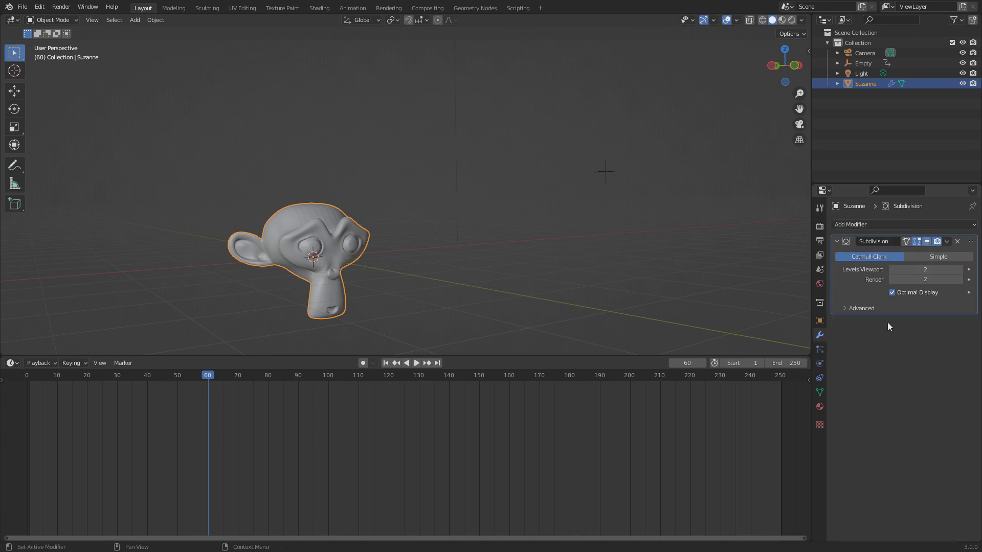
{"action": "left_click", "coordinate": [870, 224]}
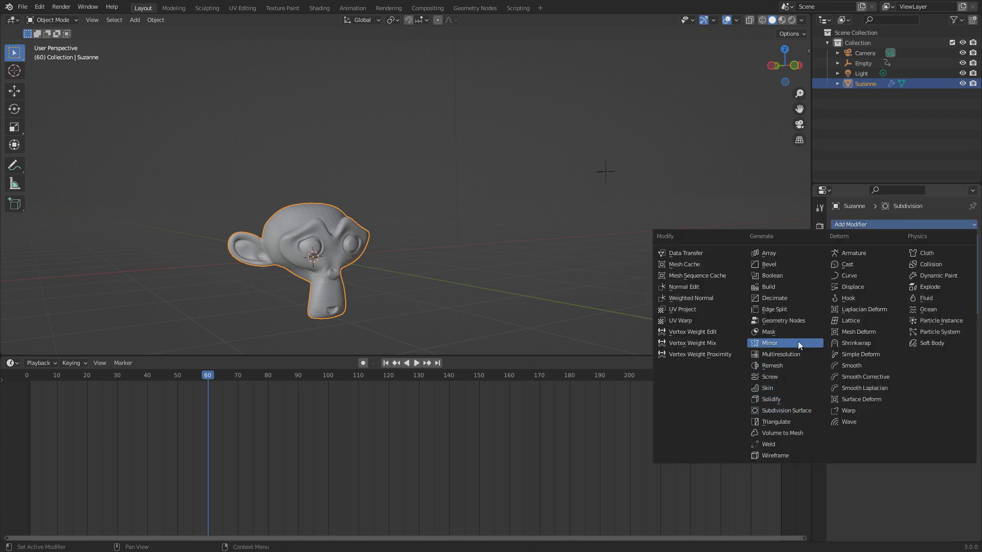
{"action": "left_click", "coordinate": [850, 287]}
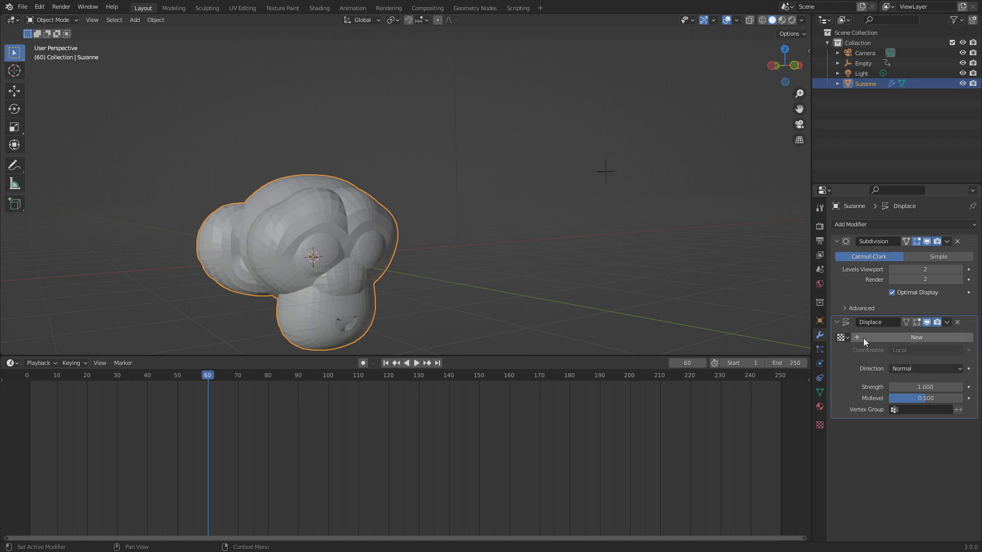
Create a new texture for the monkey head's Displace modifier and name it clouds
{"action": "left_click", "coordinate": [864, 338]}
{"action": "left_click", "coordinate": [882, 335]}
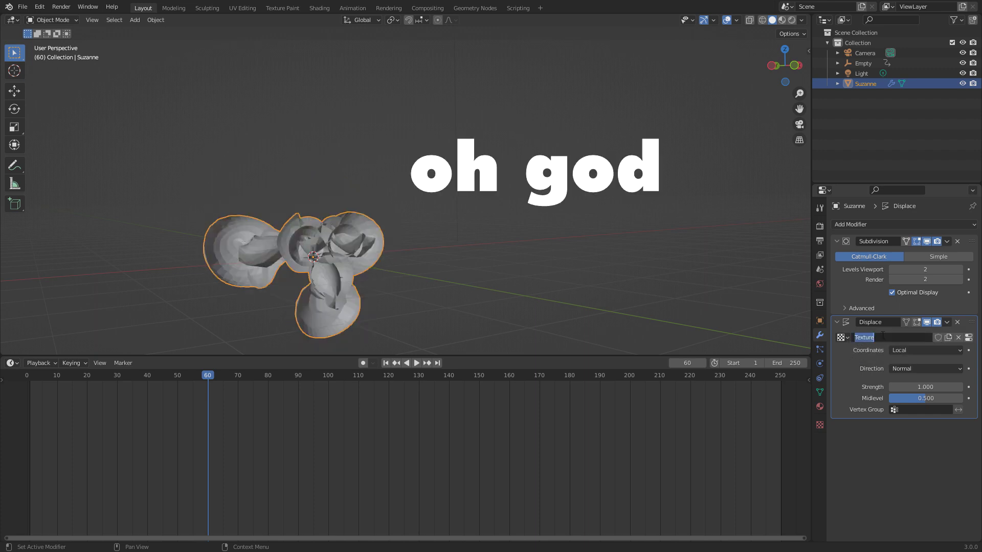
{"action": "type", "text": "clouds"}
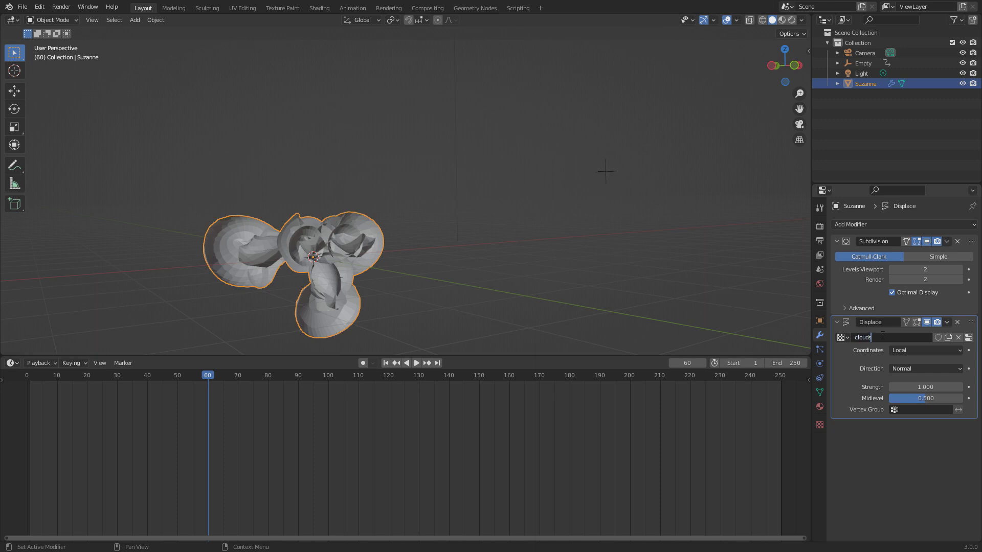
{"action": "key", "text": "Return"}
Change the clouds texture's type to Clouds and set its size to 1
{"action": "left_click", "coordinate": [820, 425]}
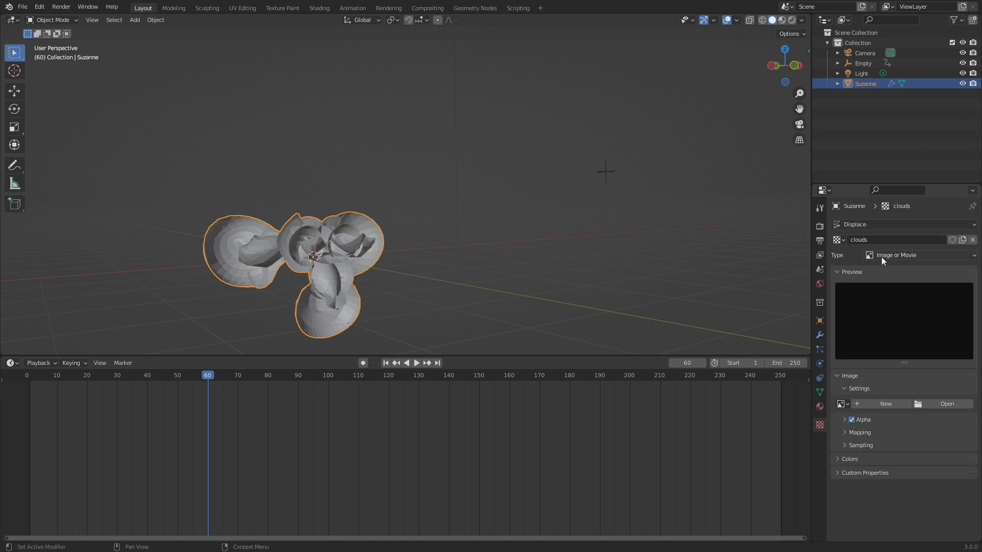
{"action": "left_click", "coordinate": [882, 256]}
{"action": "left_click", "coordinate": [897, 290]}
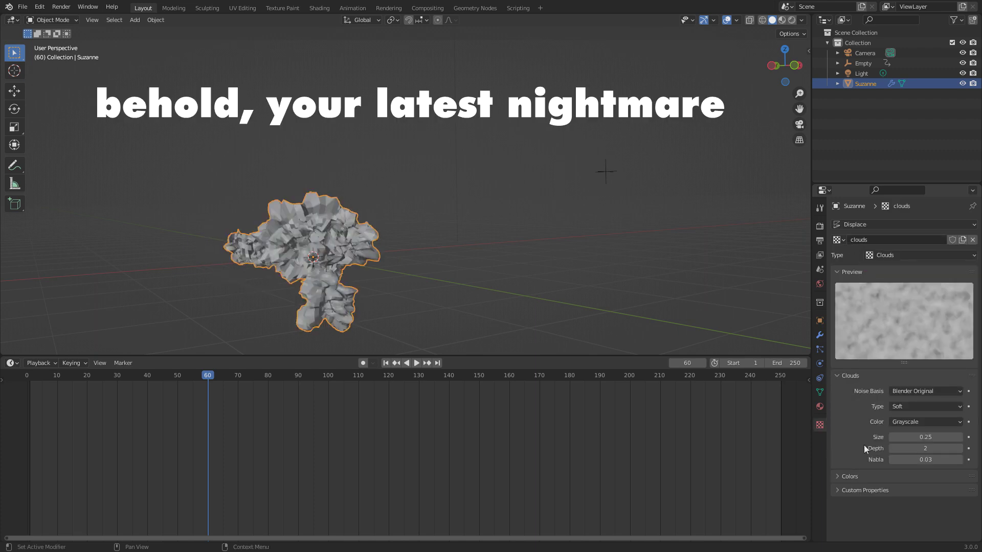
{"action": "left_click", "coordinate": [913, 433]}
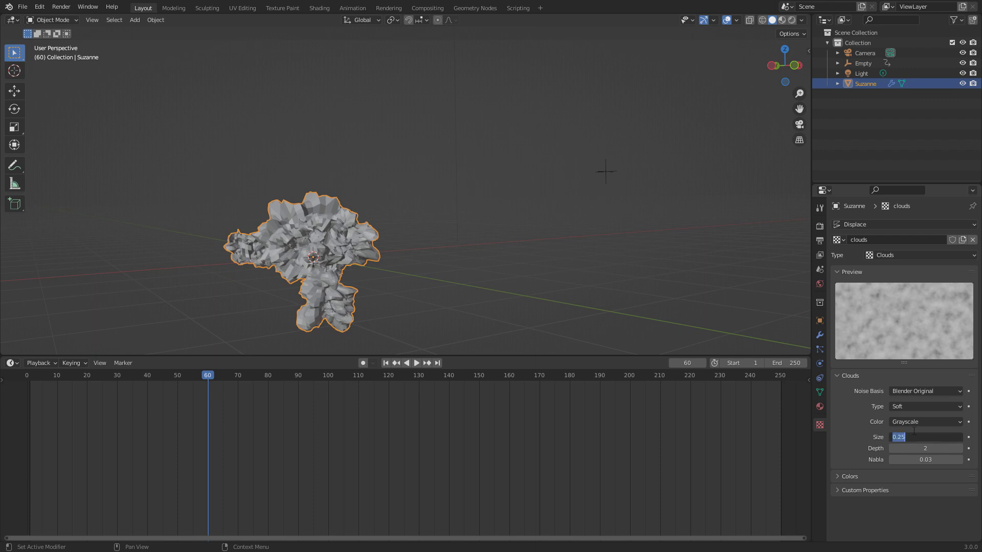
{"action": "type", "text": "1"}
{"action": "key", "text": "Return"}
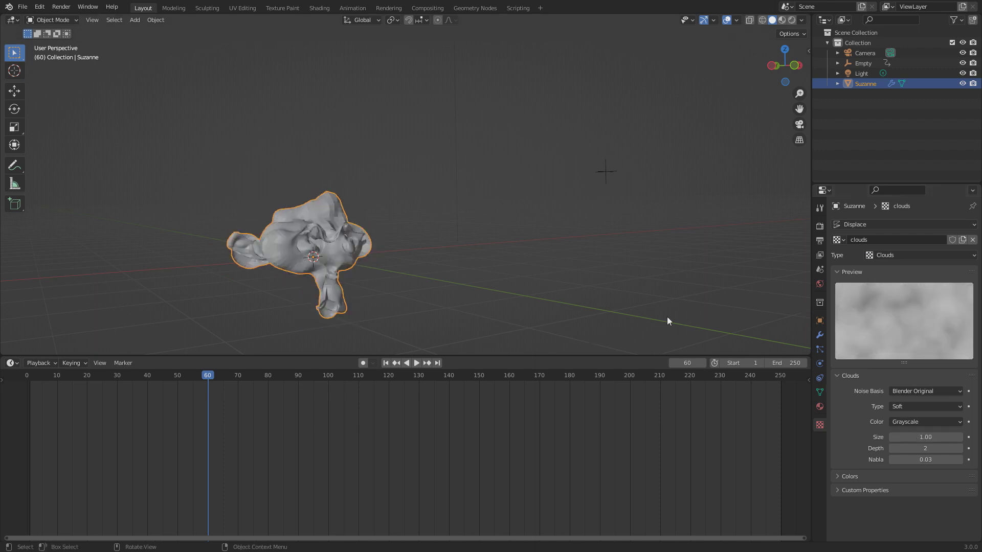
Set the Displace modifier's strength to 0.2 on the monkey head
{"action": "left_click", "coordinate": [819, 335]}
{"action": "left_click", "coordinate": [937, 385]}
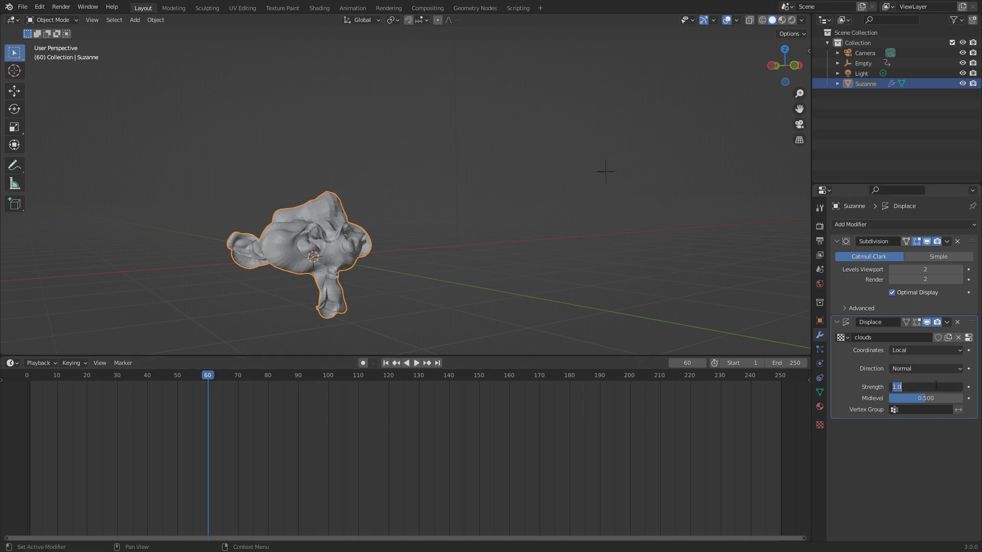
{"action": "key", "text": "Return"}
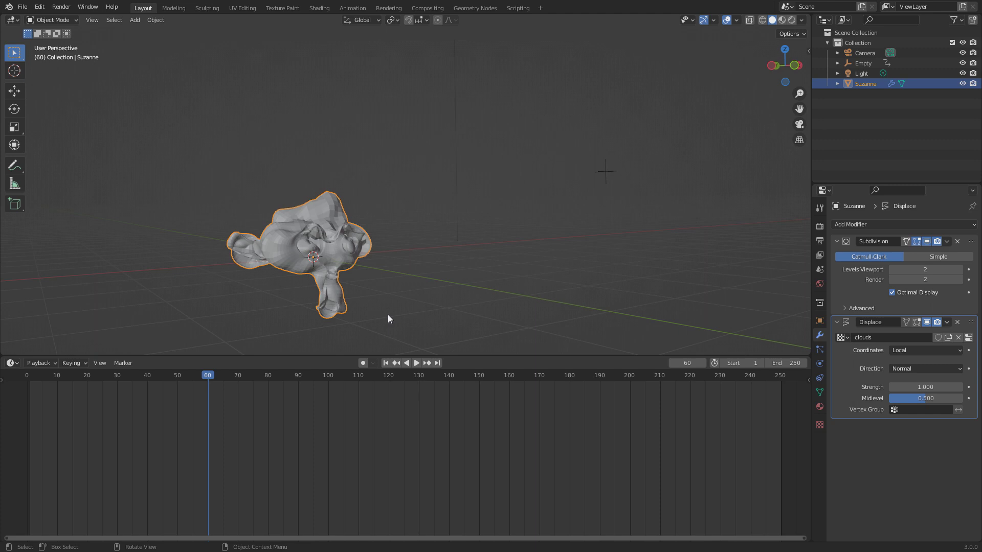
{"action": "left_click", "coordinate": [916, 386]}
{"action": "type", "text": "0.2"}
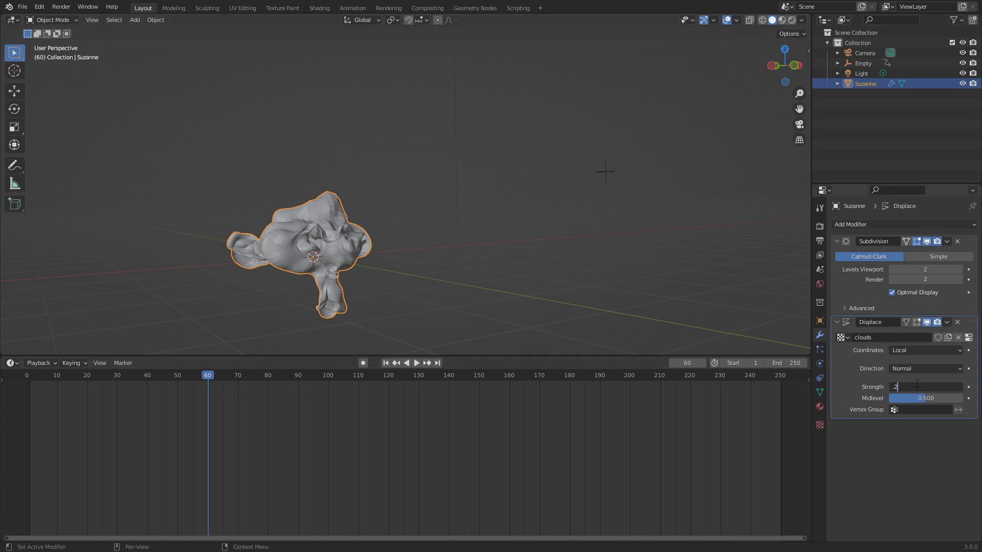
{"action": "key", "text": "Return"}
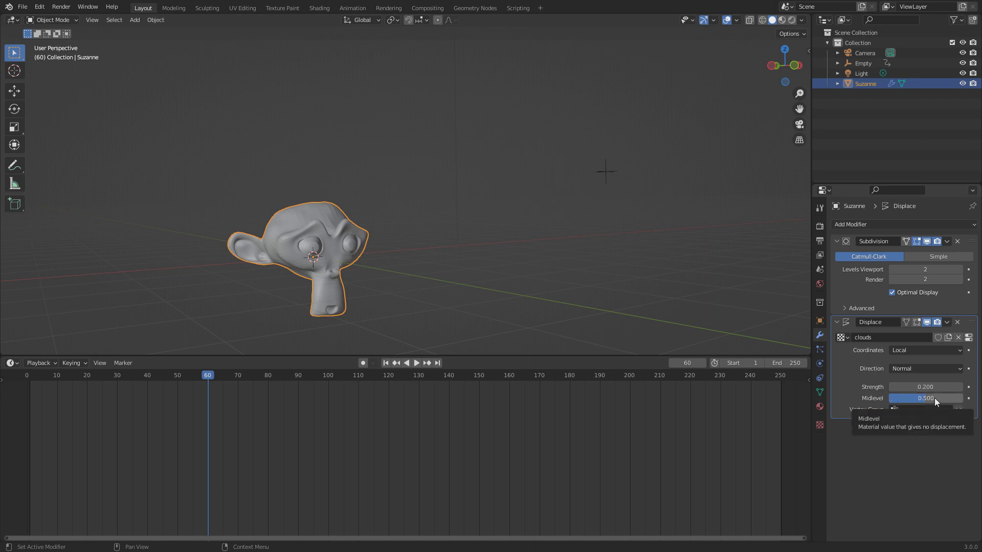
Set the Displace modifier's coordinates to Object with the empty as the reference, and scrub the animation back to frame 29
{"action": "left_click", "coordinate": [913, 352]}
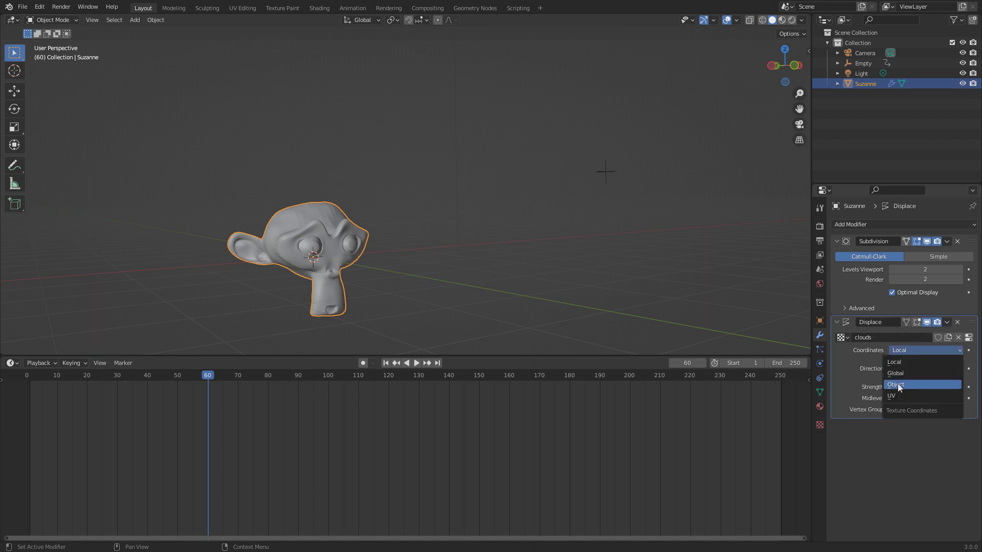
{"action": "left_click", "coordinate": [920, 384]}
{"action": "left_click", "coordinate": [956, 361]}
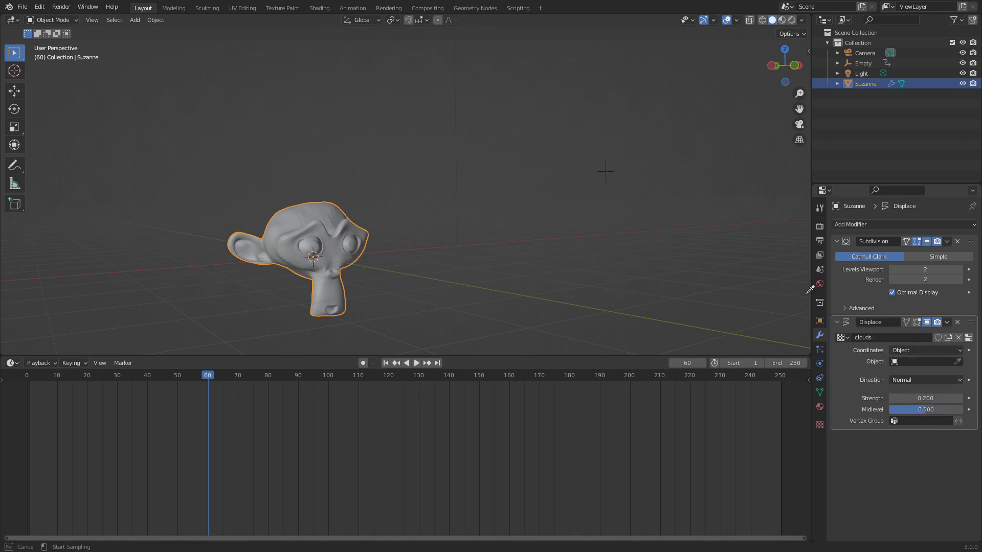
{"action": "left_click", "coordinate": [605, 169]}
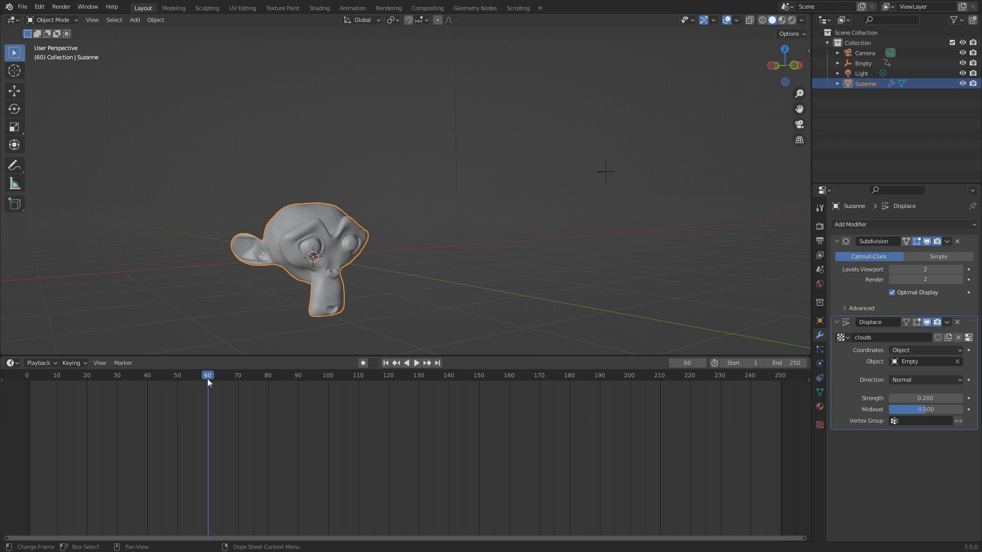
{"action": "left_click_drag", "start_coordinate": [207, 377], "coordinate": [116, 370]}
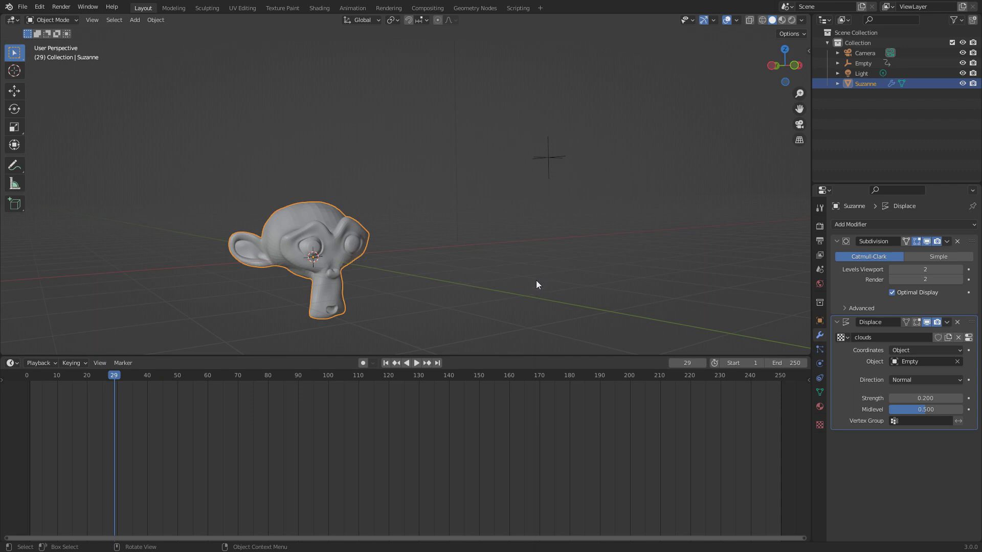
Turn the timeline area into a Shader Editor and create a material named monke for the monkey head
{"action": "left_click", "coordinate": [819, 241]}
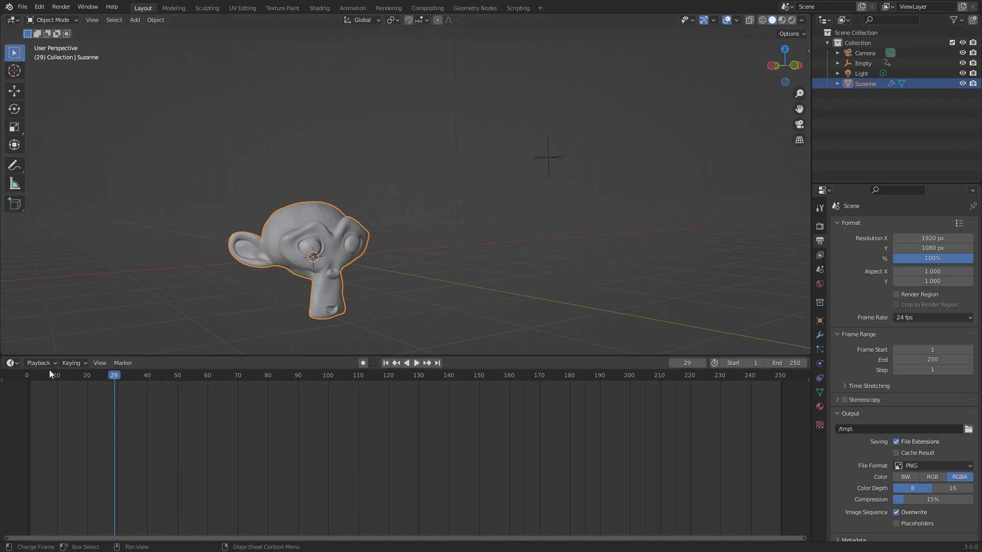
{"action": "left_click", "coordinate": [12, 363]}
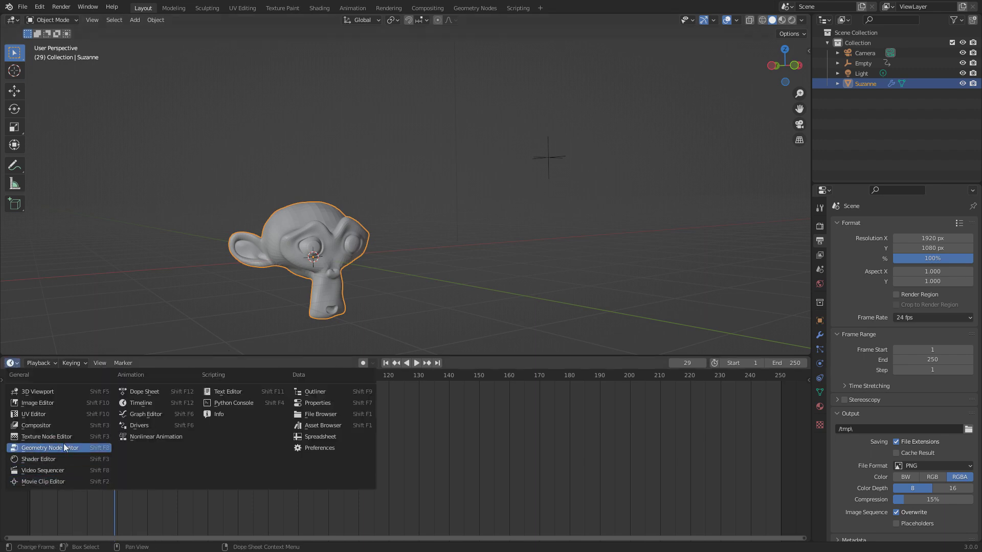
{"action": "left_click", "coordinate": [44, 462]}
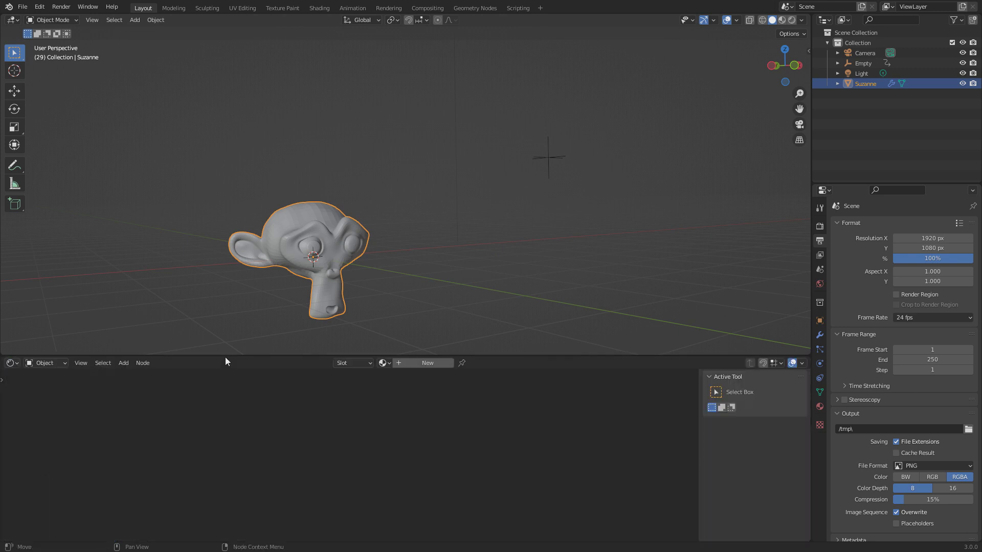
{"action": "left_click", "coordinate": [404, 364]}
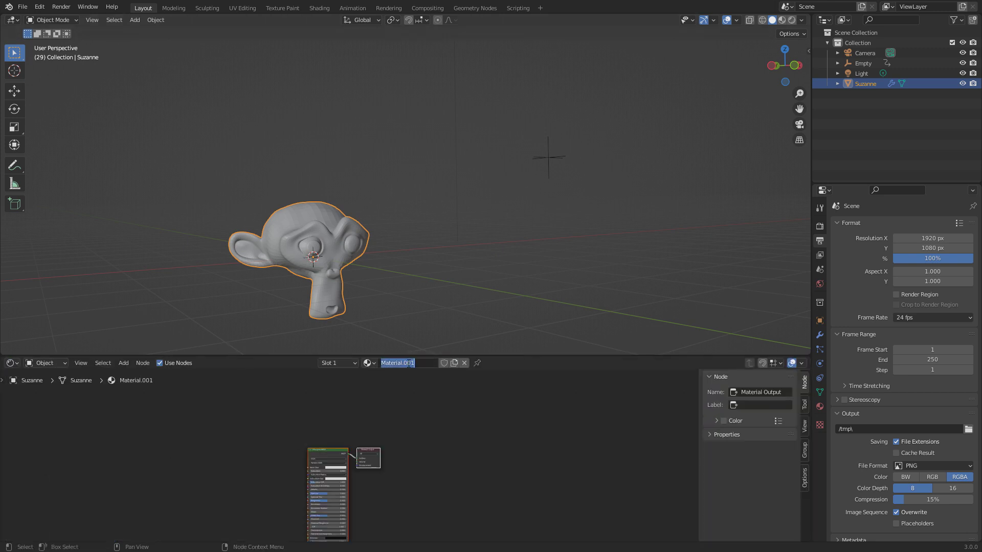
{"action": "type", "text": "monke"}
{"action": "key", "text": "Return"}
Move the Material Output node away from the Principled BSDF and insert a Shader to RGB node on the link between them
{"action": "scroll", "coordinate": [410, 460], "scroll_direction": "up", "scroll_amount": 5}
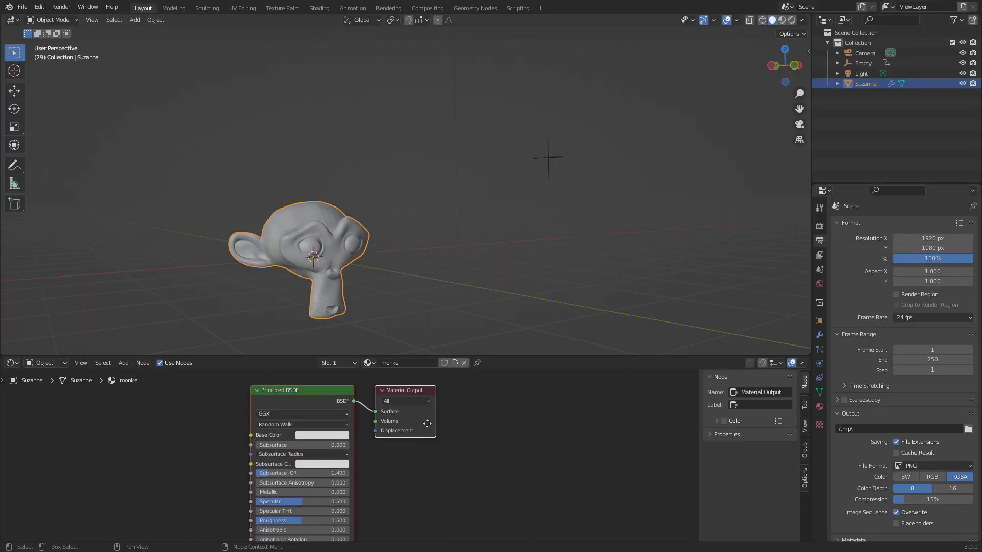
{"action": "left_click_drag", "start_coordinate": [387, 391], "coordinate": [597, 401]}
{"action": "key", "text": "shift+a"}
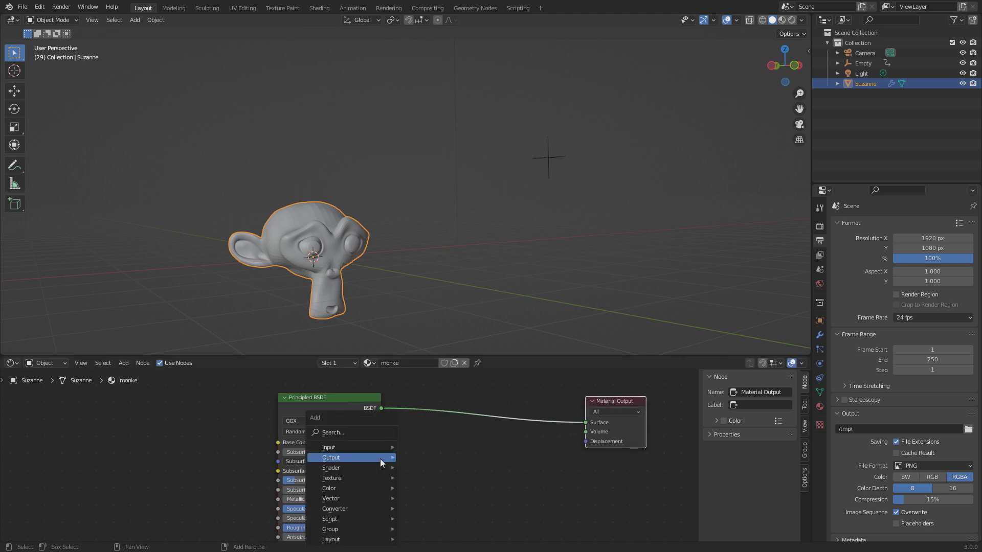
{"action": "left_click", "coordinate": [360, 433]}
{"action": "type", "text": "rgb"}
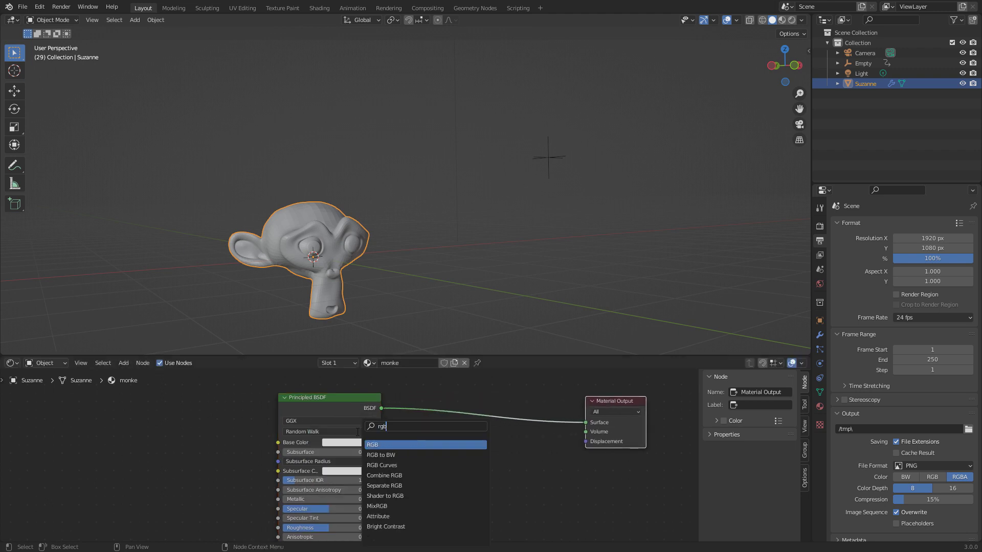
{"action": "left_click", "coordinate": [404, 495]}
{"action": "left_click", "coordinate": [444, 464]}
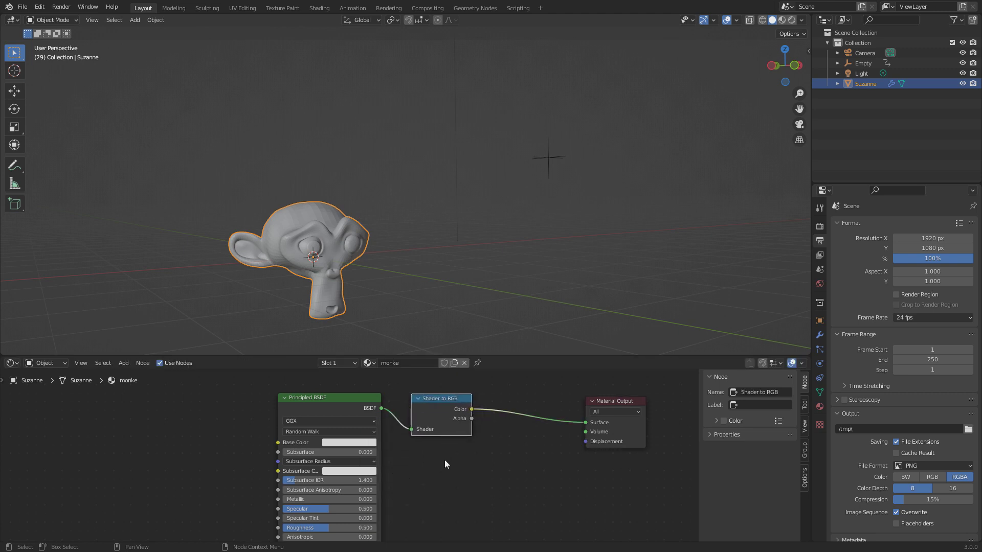
Insert a ColorRamp node between the Shader to RGB and Material Output nodes, making room for it first
{"action": "middle_click_drag", "start_coordinate": [529, 461], "coordinate": [375, 462]}
{"action": "left_click_drag", "start_coordinate": [455, 404], "coordinate": [510, 398]}
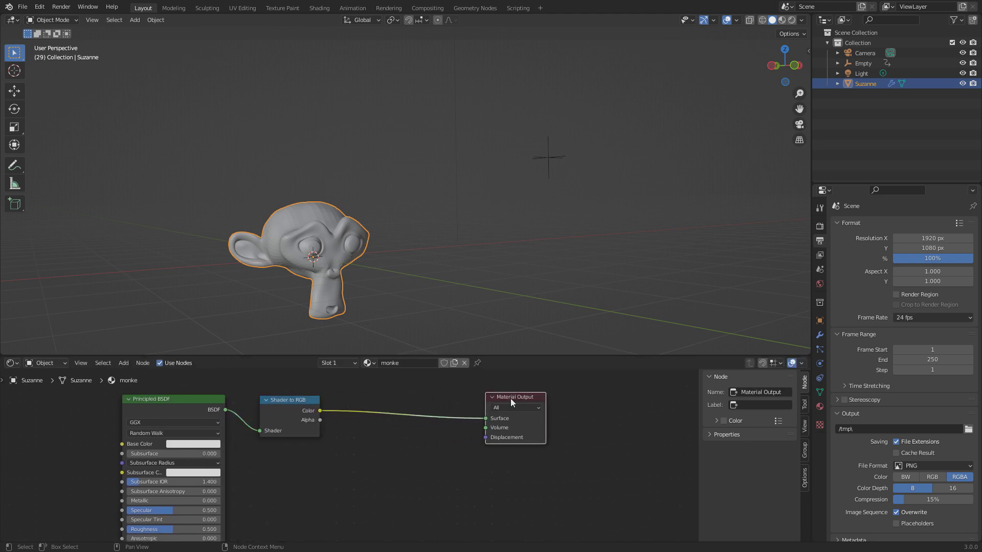
{"action": "key", "text": "shift+a"}
{"action": "left_click", "coordinate": [312, 434]}
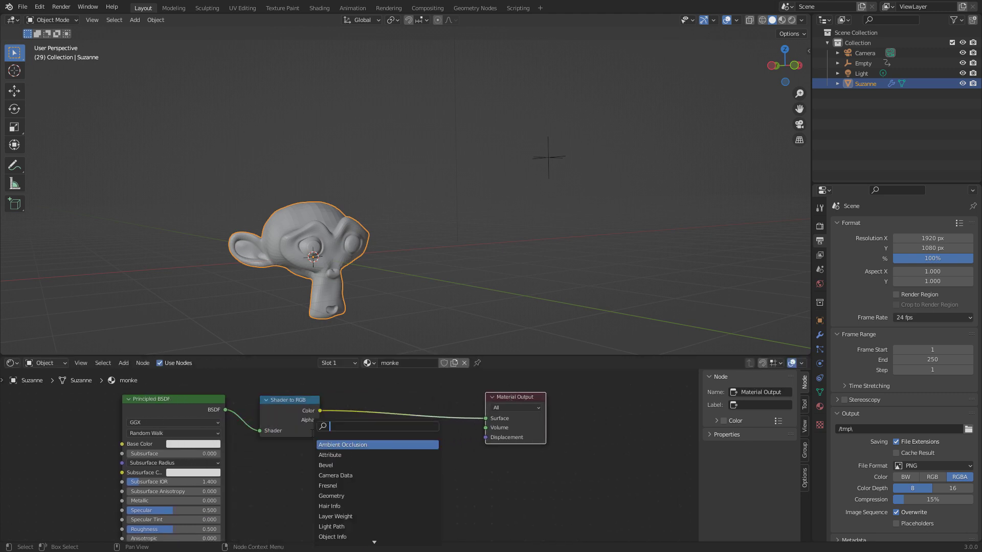
{"action": "type", "text": "co"}
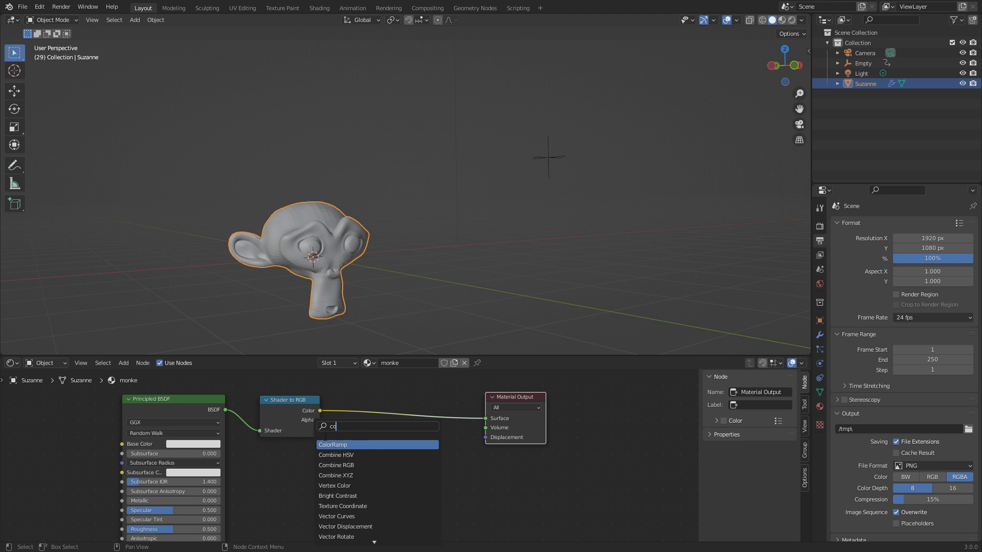
{"action": "left_click", "coordinate": [342, 446]}
{"action": "left_click", "coordinate": [397, 402]}
Set the ColorRamp interpolation to Constant and add three more colour stops, for five in total
{"action": "left_click", "coordinate": [449, 431]}
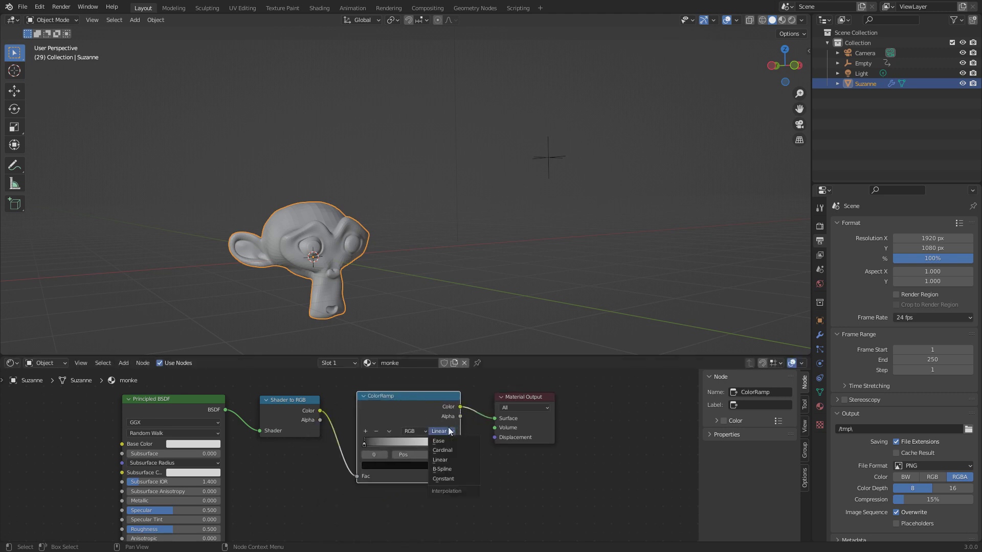
{"action": "left_click", "coordinate": [453, 477]}
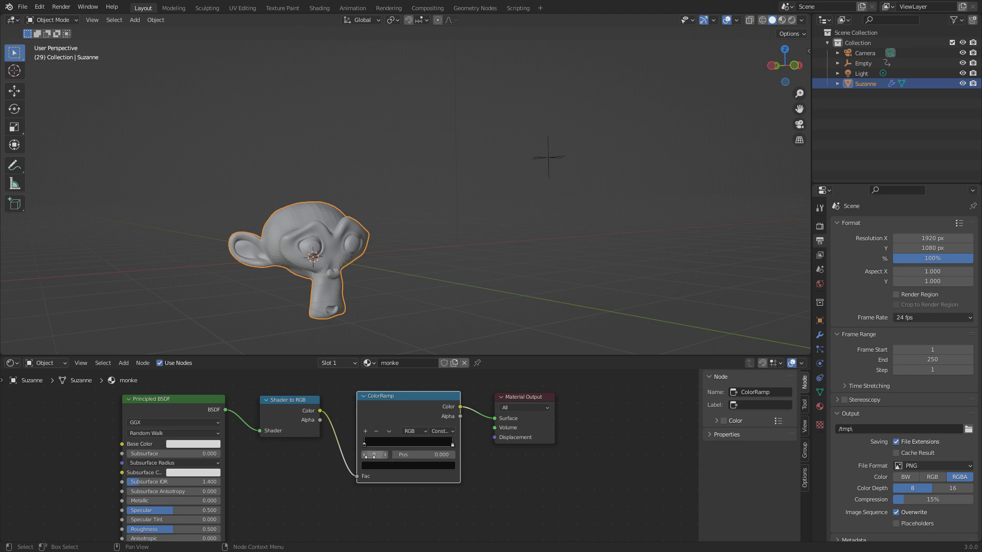
{"action": "left_click", "coordinate": [366, 431]}
{"action": "left_click", "coordinate": [366, 432]}
Colour the ColorRamp's first stop dark red and its second stop, at position 0.125, burnt orange
{"action": "left_click", "coordinate": [364, 446]}
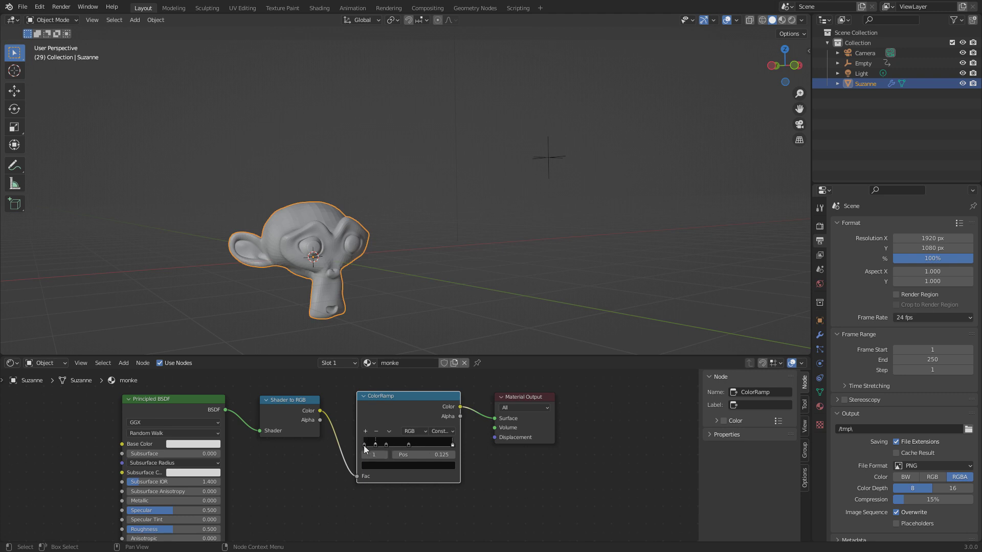
{"action": "left_click", "coordinate": [386, 465]}
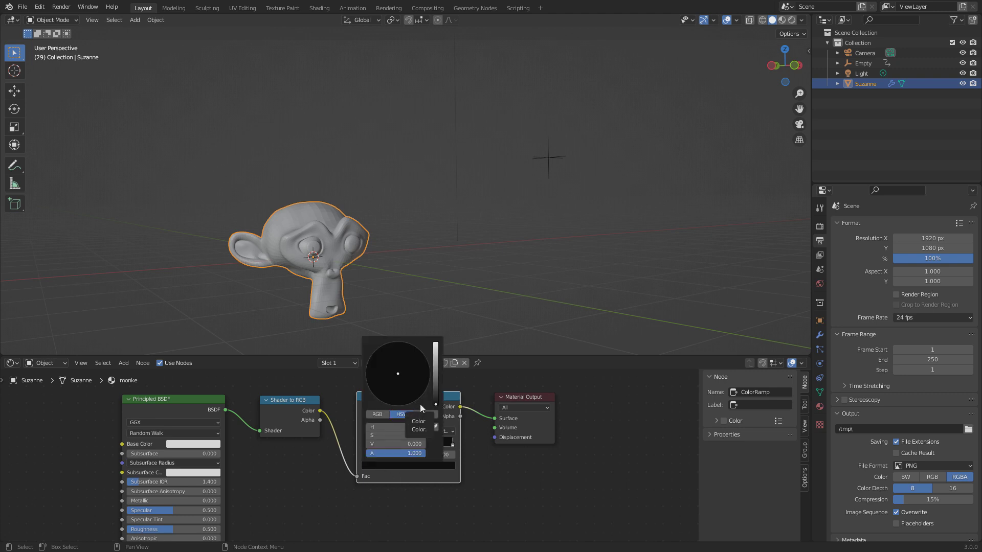
{"action": "mouse_move", "coordinate": [435, 403]}
{"action": "left_mouse_down"}
{"action": "mouse_move", "coordinate": [435, 376]}
{"action": "mouse_move", "coordinate": [396, 391]}
{"action": "mouse_move", "coordinate": [397, 401]}
{"action": "left_mouse_up"}
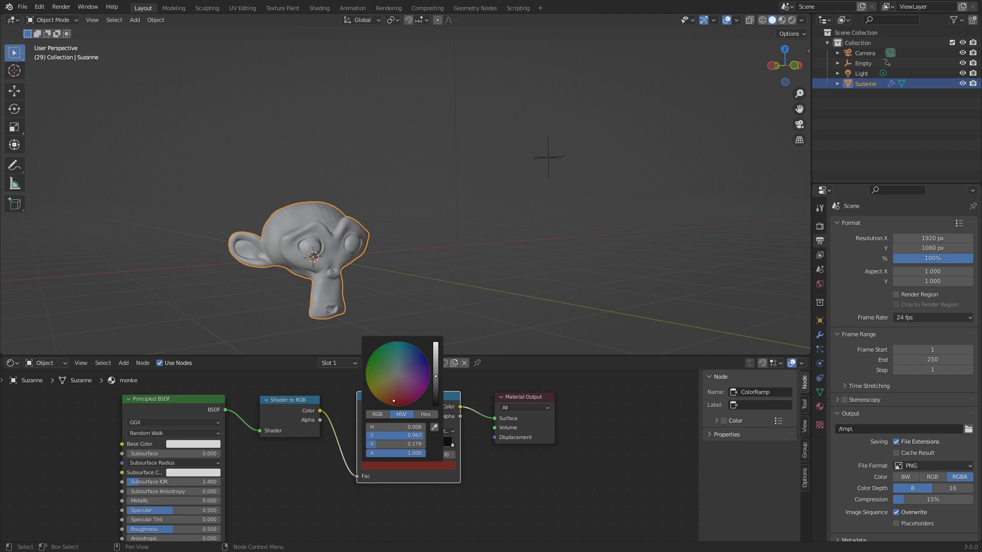
{"action": "left_click", "coordinate": [375, 444]}
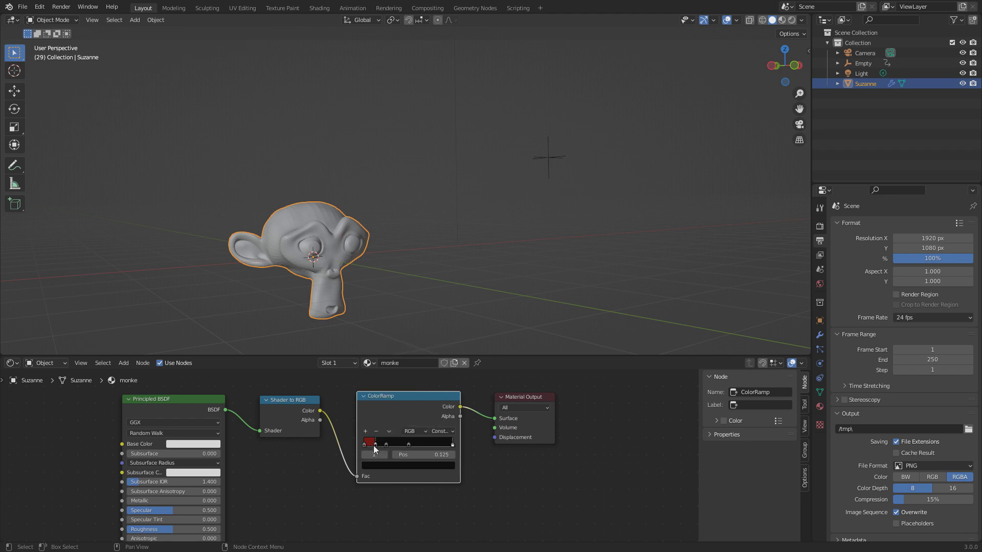
{"action": "left_click", "coordinate": [419, 466]}
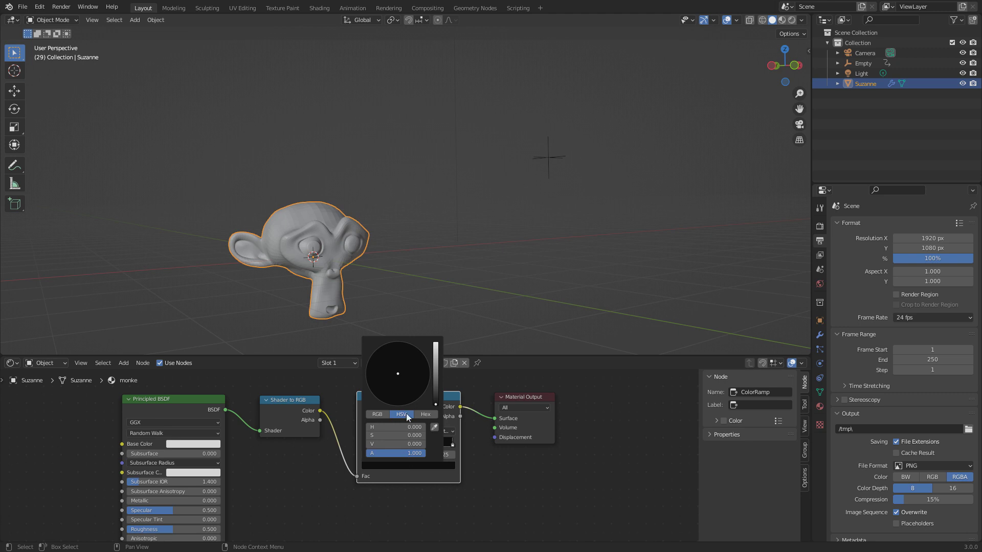
{"action": "left_click_drag", "start_coordinate": [435, 394], "coordinate": [384, 397]}
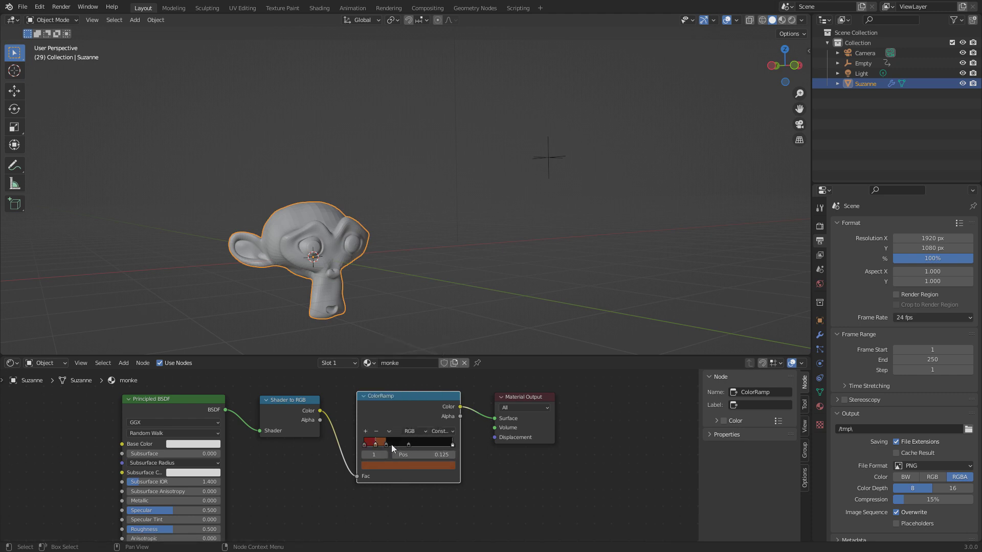
Colour the ColorRamp's third stop, at position 0.250, a light orange-brown
{"action": "left_click", "coordinate": [388, 444]}
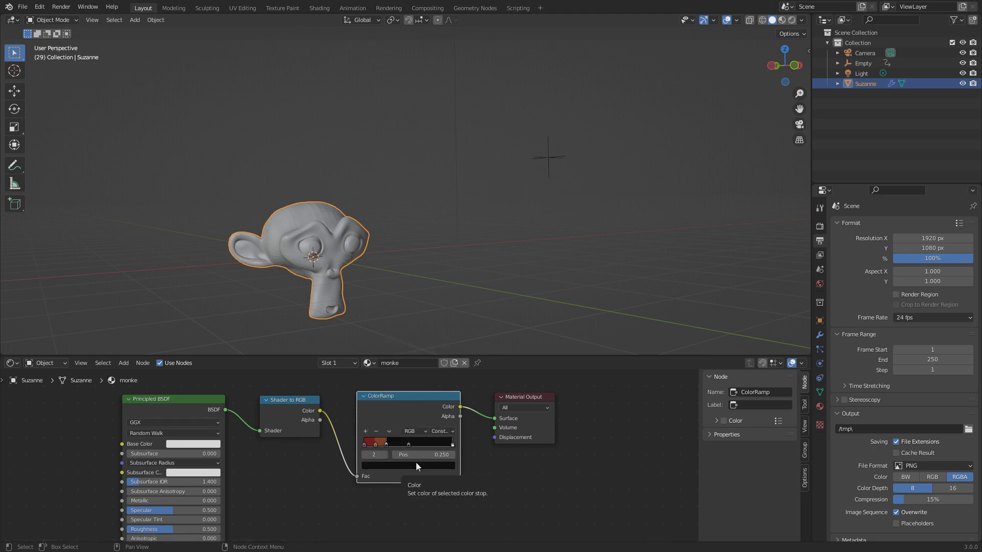
{"action": "left_click", "coordinate": [411, 463]}
{"action": "left_click_drag", "start_coordinate": [435, 404], "coordinate": [388, 396]}
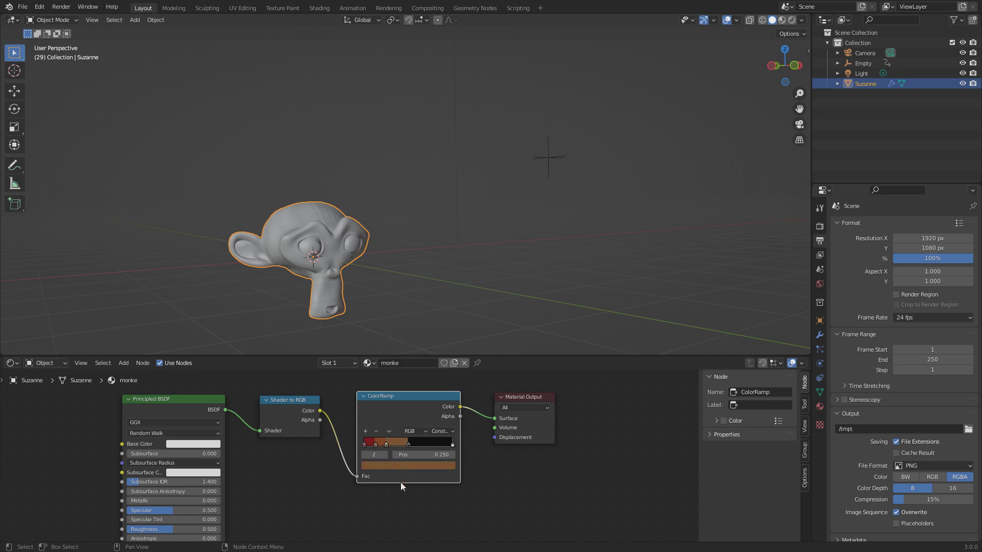
Lighten the ColorRamp's third stop to a paler orange-brown and colour its fourth stop golden yellow
{"action": "left_click", "coordinate": [411, 464]}
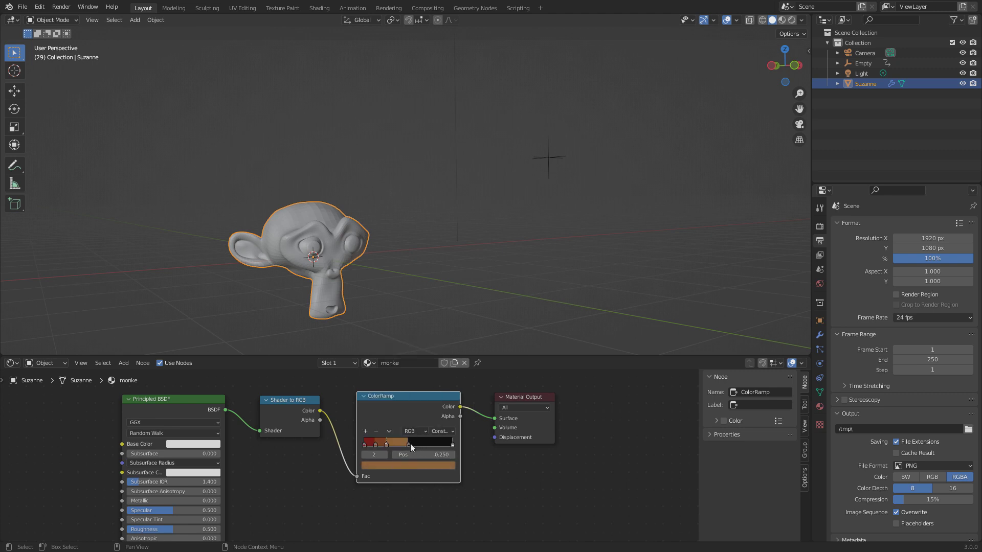
{"action": "left_click", "coordinate": [409, 445]}
{"action": "left_click", "coordinate": [416, 465]}
{"action": "mouse_move", "coordinate": [436, 403]}
{"action": "left_mouse_down"}
{"action": "mouse_move", "coordinate": [436, 359]}
{"action": "mouse_move", "coordinate": [383, 389]}
{"action": "left_mouse_up"}
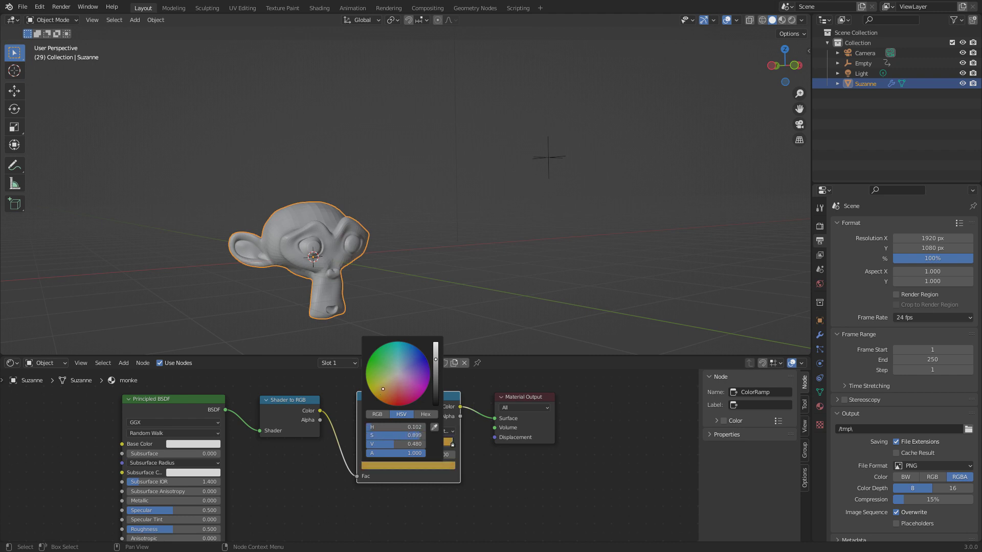
Colour the ColorRamp's last stop light yellow and move it to about position 0.89
{"action": "left_click", "coordinate": [452, 444]}
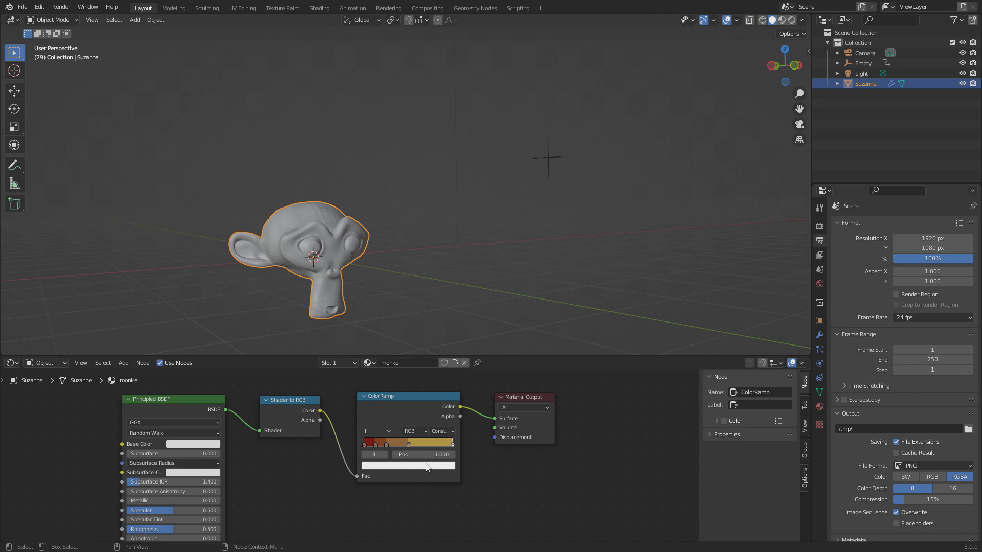
{"action": "left_click", "coordinate": [427, 466]}
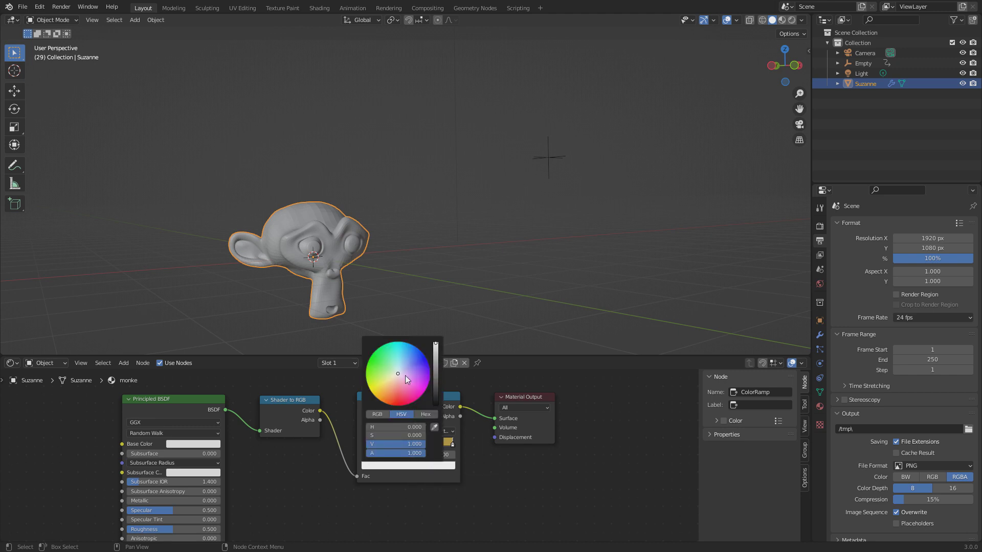
{"action": "left_click_drag", "start_coordinate": [405, 375], "coordinate": [381, 387]}
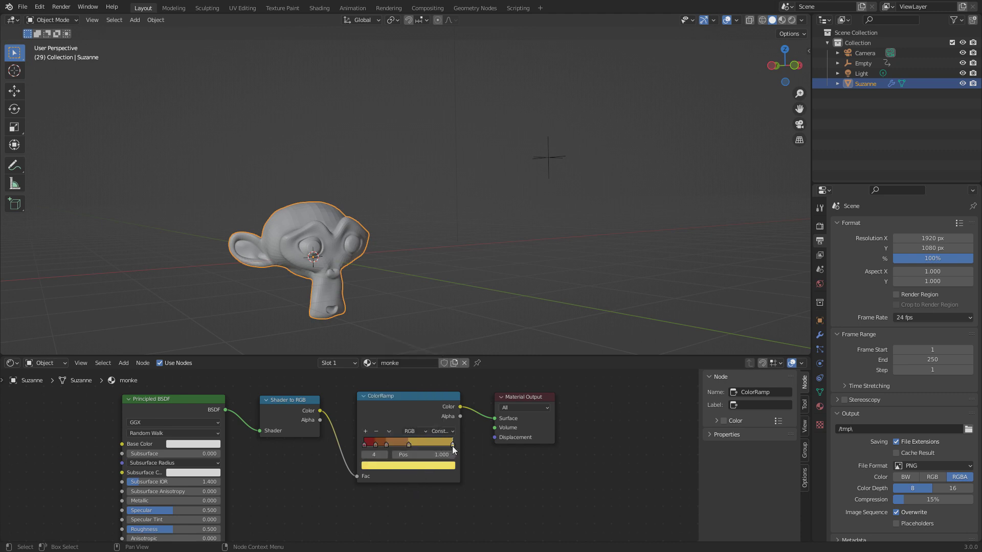
{"action": "left_click_drag", "start_coordinate": [452, 445], "coordinate": [443, 445]}
Display the 3D viewport in Rendered shading and frame the monkey head from its other side
{"action": "middle_click_drag", "start_coordinate": [377, 314], "coordinate": [440, 256], "text": "shift"}
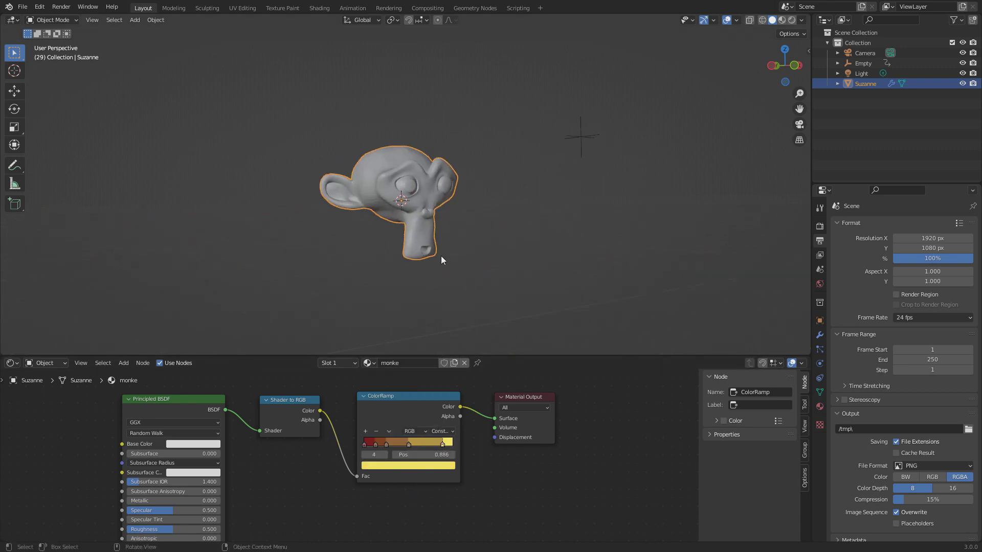
{"action": "key", "text": "z"}
{"action": "left_click", "coordinate": [439, 205]}
{"action": "mouse_move", "coordinate": [440, 204]}
{"action": "middle_mouse_down"}
{"action": "mouse_move", "coordinate": [403, 210]}
{"action": "mouse_move", "coordinate": [451, 227]}
{"action": "mouse_move", "coordinate": [387, 229]}
{"action": "mouse_move", "coordinate": [615, 211]}
{"action": "middle_mouse_up"}
{"action": "scroll", "coordinate": [391, 229], "scroll_direction": "up", "scroll_amount": 3}
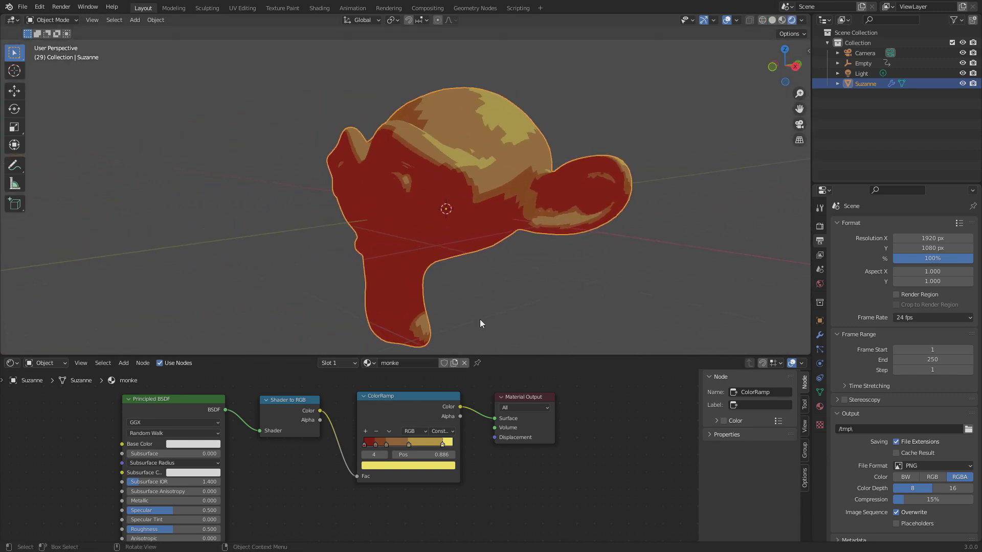
Shade the monkey head smooth and move the ColorRamp's second stop to position 0.048
{"action": "right_click", "coordinate": [476, 147]}
{"action": "left_click", "coordinate": [455, 146]}
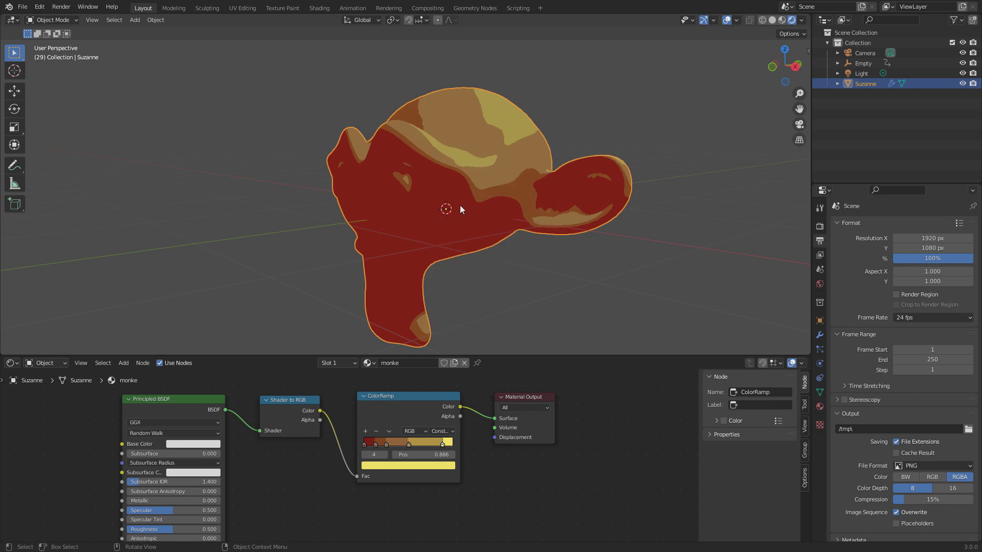
{"action": "left_click_drag", "start_coordinate": [374, 444], "coordinate": [368, 448]}
Move the light so it illuminates the monkey head's face from the front
{"action": "scroll", "coordinate": [493, 296], "scroll_direction": "down", "scroll_amount": 10}
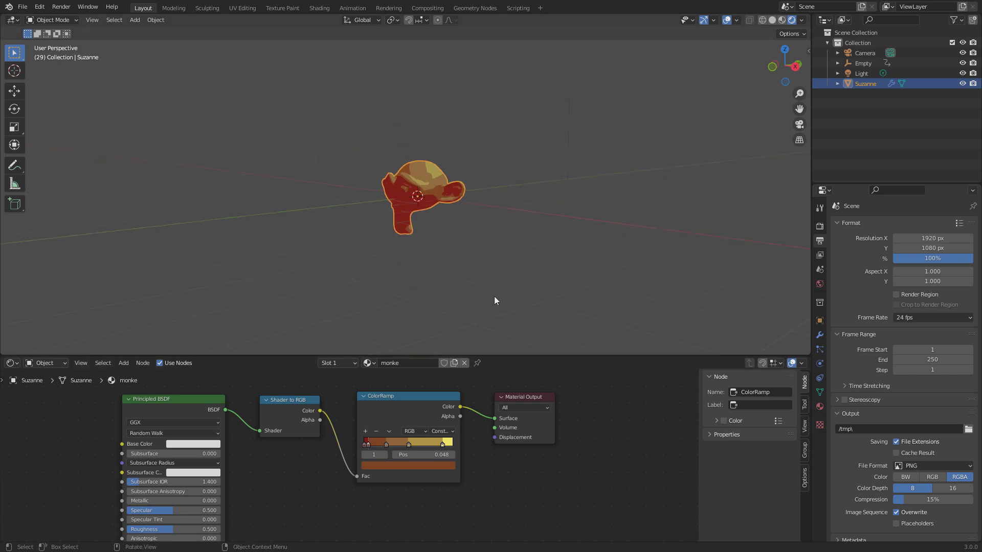
{"action": "middle_click_drag", "start_coordinate": [498, 244], "coordinate": [490, 309], "text": "shift"}
{"action": "left_click", "coordinate": [498, 118]}
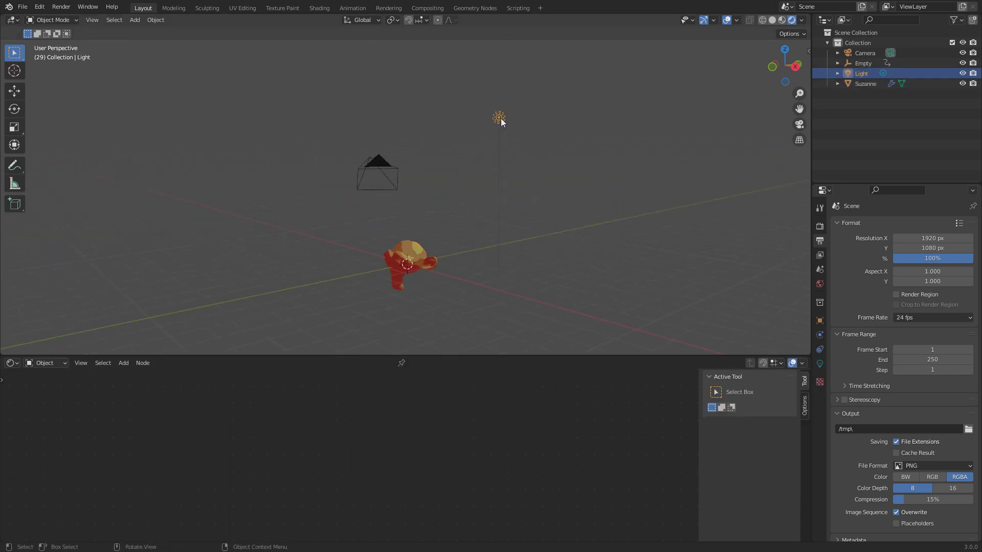
{"action": "key", "text": "g"}
{"action": "left_click", "coordinate": [329, 229]}
{"action": "middle_click_drag", "start_coordinate": [404, 263], "coordinate": [411, 209]}
{"action": "scroll", "coordinate": [413, 253], "scroll_direction": "up", "scroll_amount": 4}
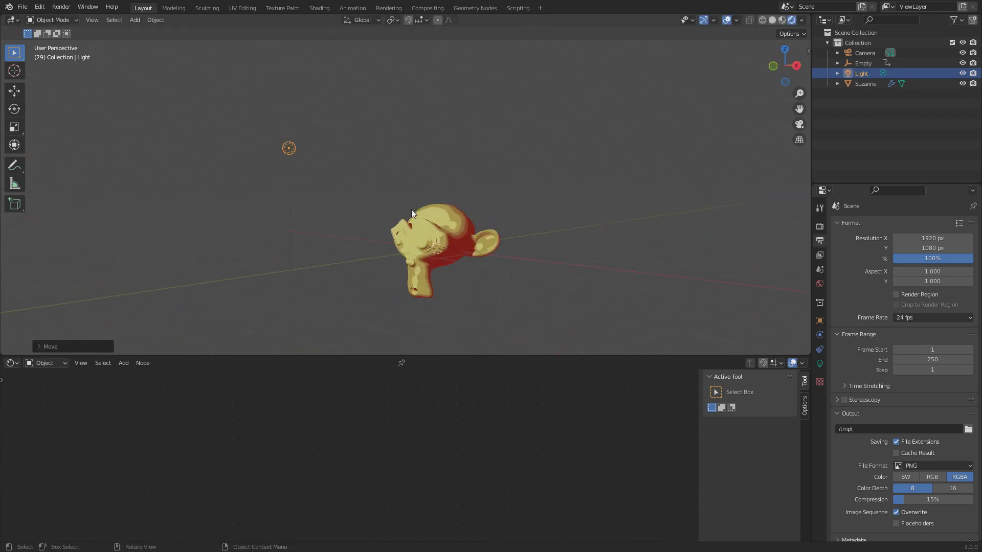
Shift the light farther from the monkey head horizontally, with movement along the global Z axis locked
{"action": "scroll", "coordinate": [413, 214], "scroll_direction": "up", "scroll_amount": 4}
{"action": "scroll", "coordinate": [421, 234], "scroll_direction": "down", "scroll_amount": 4}
{"action": "key", "text": "g"}
{"action": "key", "text": "shift+z"}
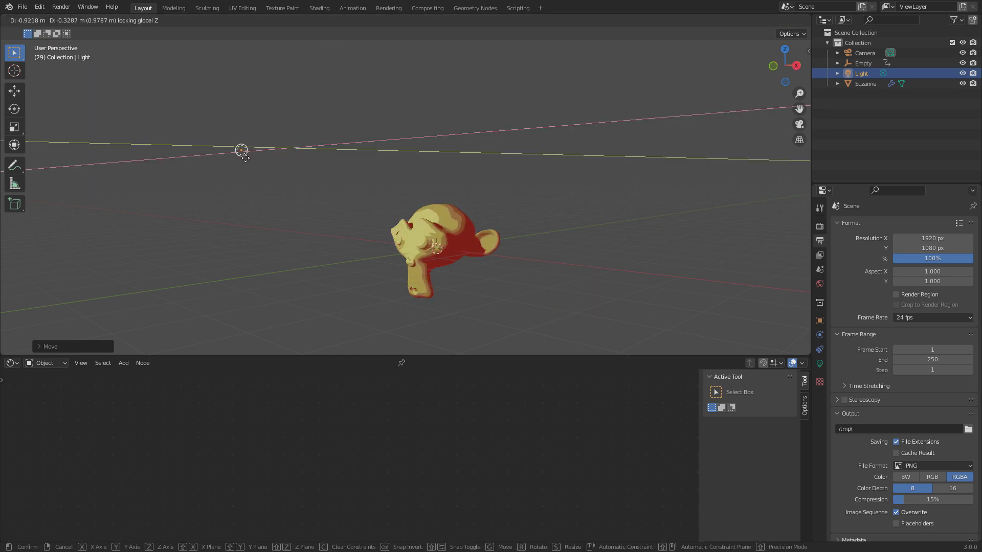
{"action": "left_click", "coordinate": [248, 154]}
Respace the monkey material's ColorRamp stops, spreading the middle ones towards the light end and placing the last at position 0.932
{"action": "left_click", "coordinate": [418, 224]}
{"action": "scroll", "coordinate": [425, 290], "scroll_direction": "up", "scroll_amount": 8}
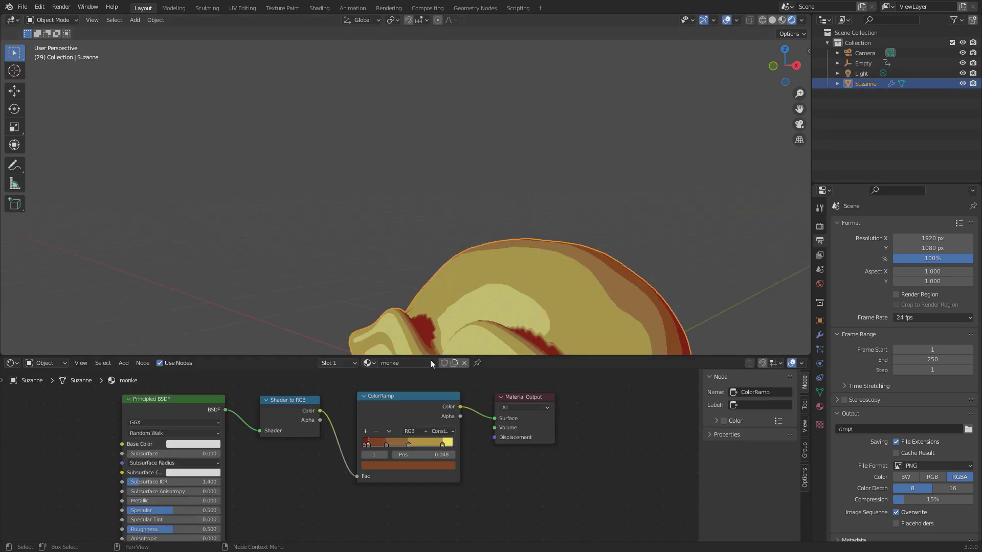
{"action": "middle_click_drag", "start_coordinate": [424, 352], "coordinate": [400, 174], "text": "shift"}
{"action": "scroll", "coordinate": [401, 174], "scroll_direction": "down", "scroll_amount": 4}
{"action": "scroll", "coordinate": [408, 281], "scroll_direction": "up", "scroll_amount": 2}
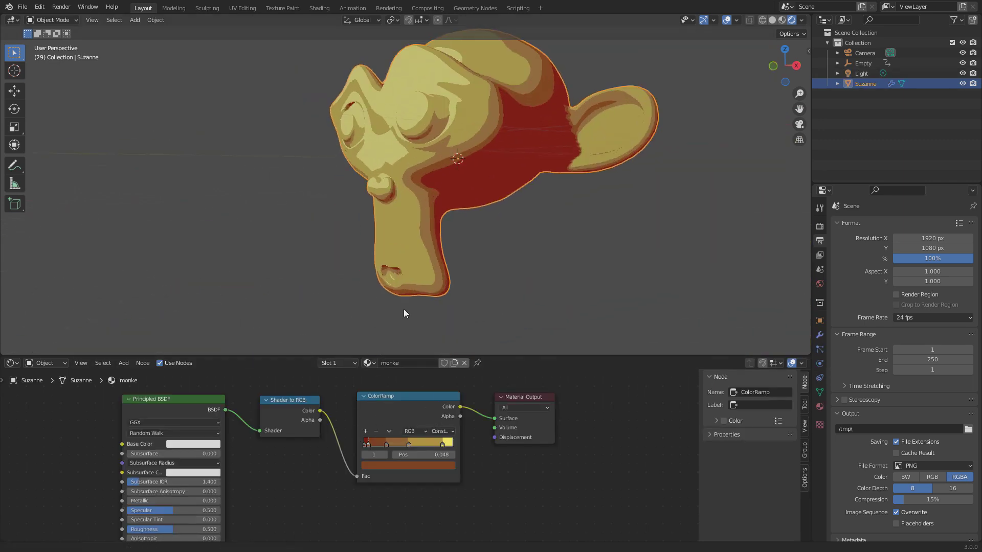
{"action": "middle_click_drag", "start_coordinate": [404, 310], "coordinate": [398, 332], "text": "shift"}
{"action": "mouse_move", "coordinate": [384, 444]}
{"action": "left_mouse_down"}
{"action": "mouse_move", "coordinate": [373, 443]}
{"action": "mouse_move", "coordinate": [447, 444]}
{"action": "left_mouse_up"}
{"action": "left_click", "coordinate": [369, 445]}
{"action": "left_click", "coordinate": [442, 445]}
Reposition the camera with walk navigation so the monkey head fills the camera frame from its front three-quarter side
{"action": "key", "text": "KP_0"}
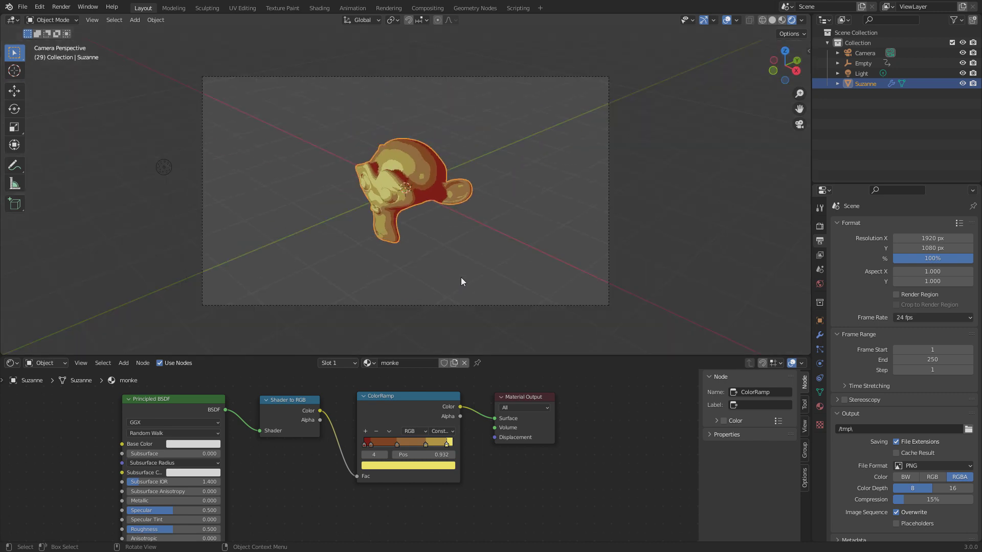
{"action": "key", "text": "shift+grave"}
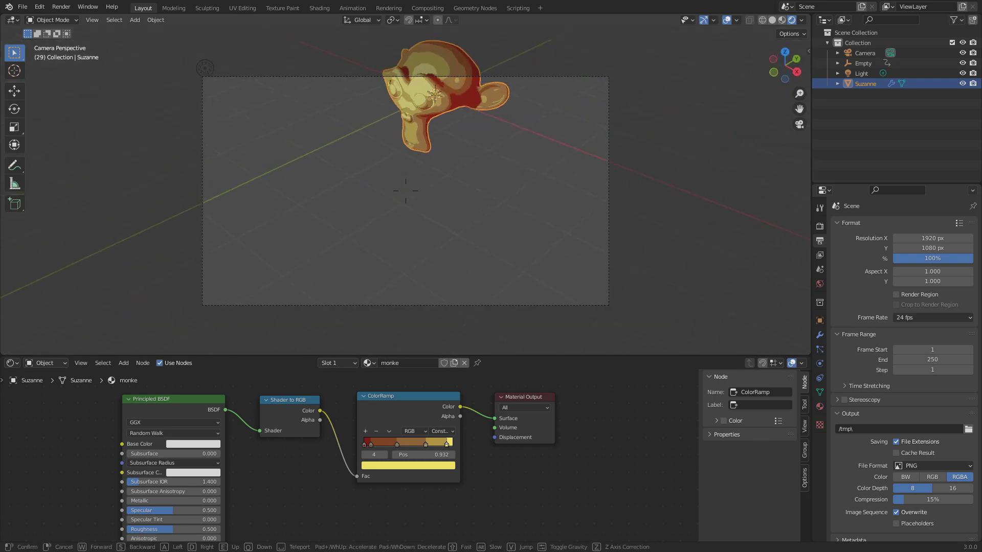
{"action": "key", "text": "w"}
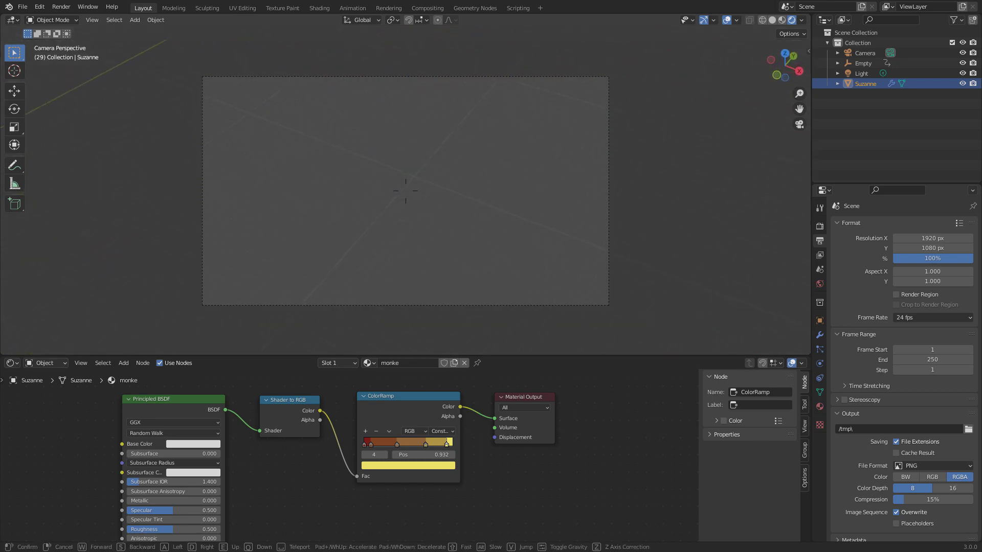
{"action": "key", "text": "d"}
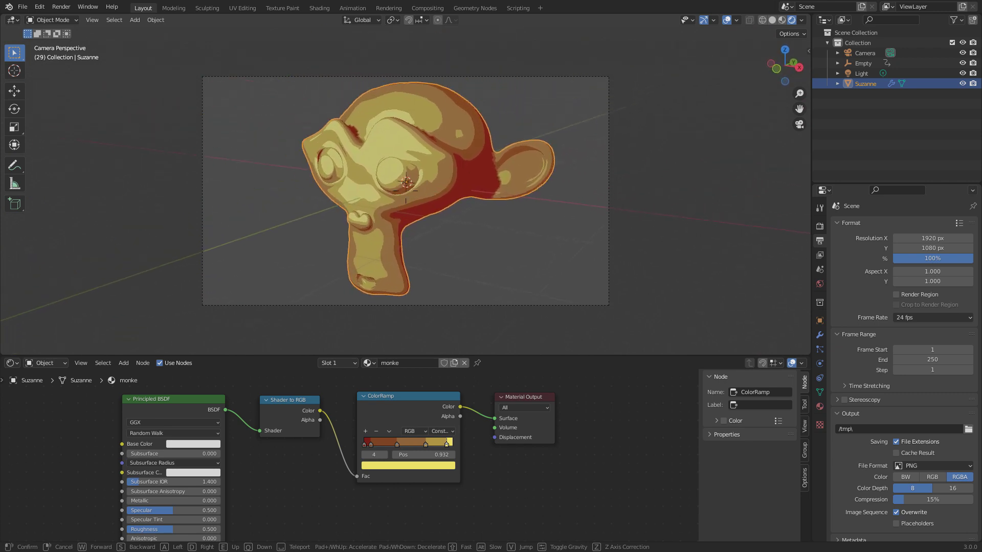
{"action": "left_click", "coordinate": [406, 197]}
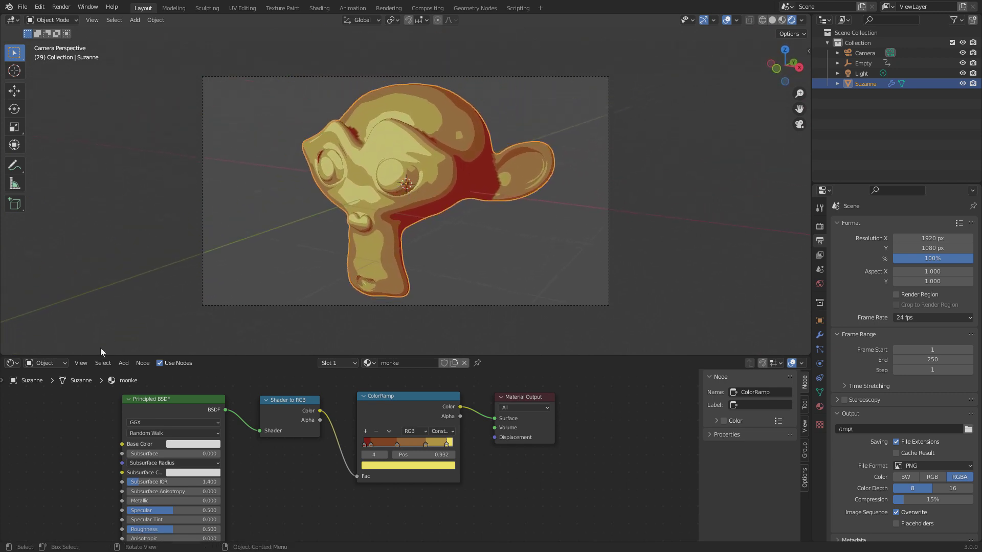
Change the shader node area to a Timeline editor and go to frame 40
{"action": "left_click", "coordinate": [21, 364]}
{"action": "left_click", "coordinate": [21, 364]}
{"action": "left_click", "coordinate": [17, 364]}
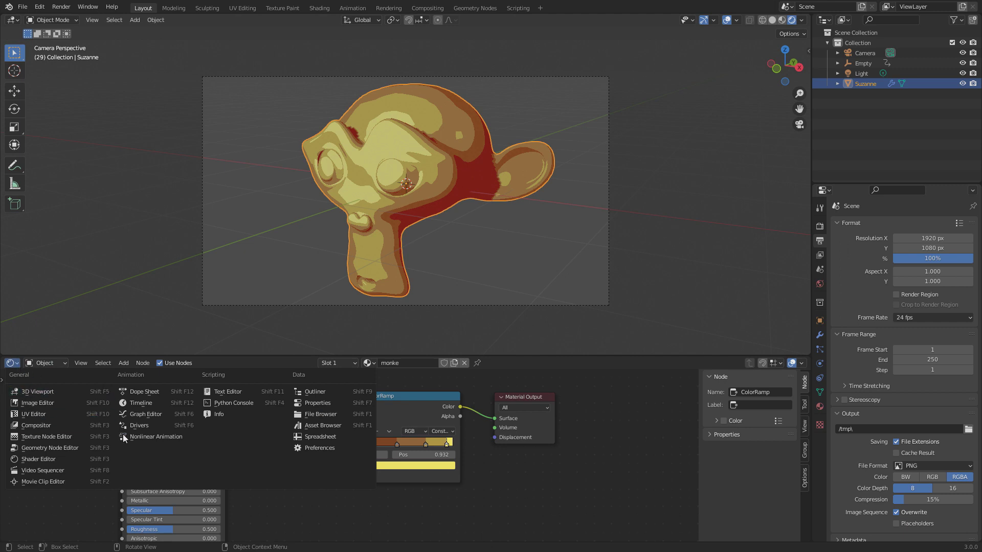
{"action": "left_click", "coordinate": [139, 403]}
{"action": "scroll", "coordinate": [449, 299], "scroll_direction": "down", "scroll_amount": 2}
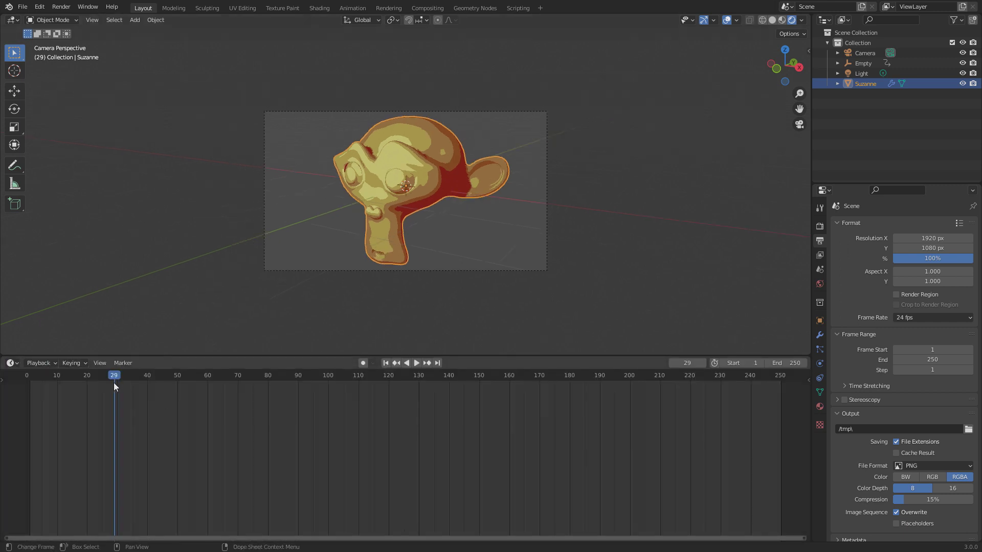
{"action": "left_click_drag", "start_coordinate": [113, 382], "coordinate": [148, 376]}
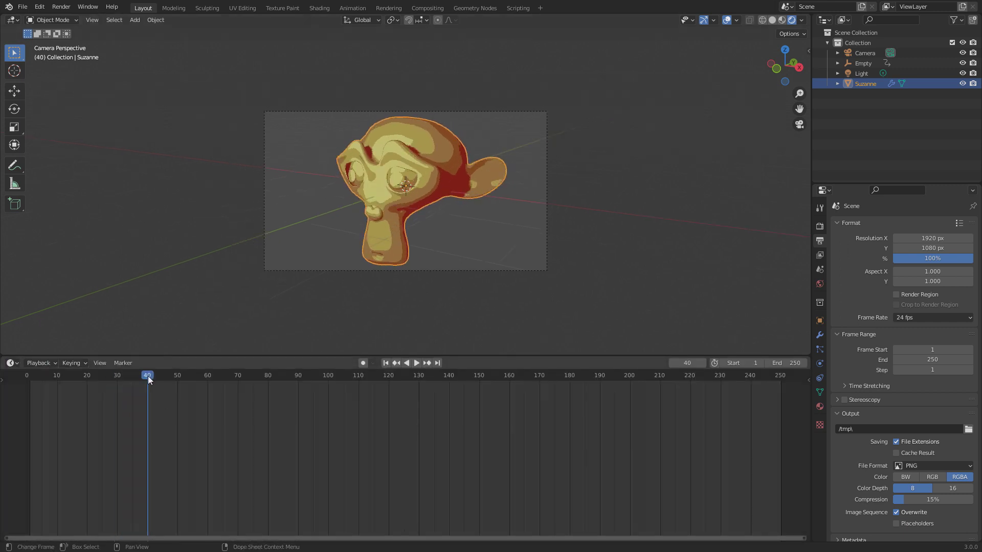
Render frame 40 and examine the motion blur on the toon-shaded monkey head
{"action": "scroll", "coordinate": [333, 298], "scroll_direction": "up", "scroll_amount": 2}
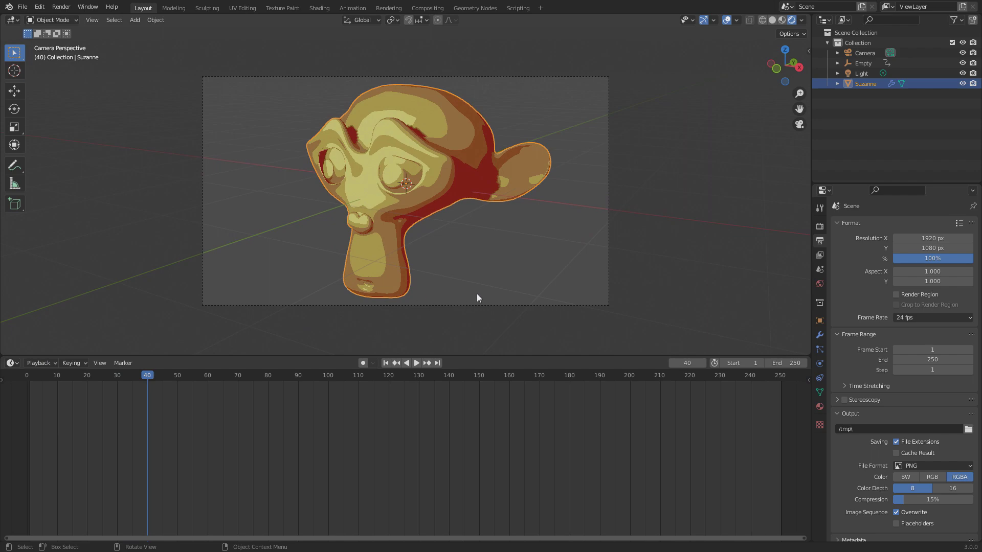
{"action": "key", "text": "F12"}
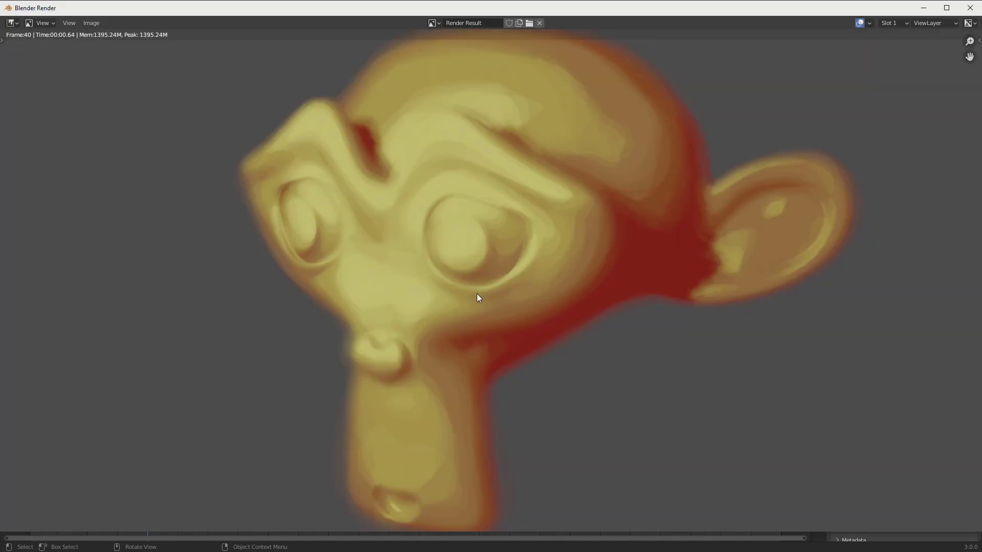
{"action": "scroll", "coordinate": [476, 294], "scroll_direction": "down", "scroll_amount": 2}
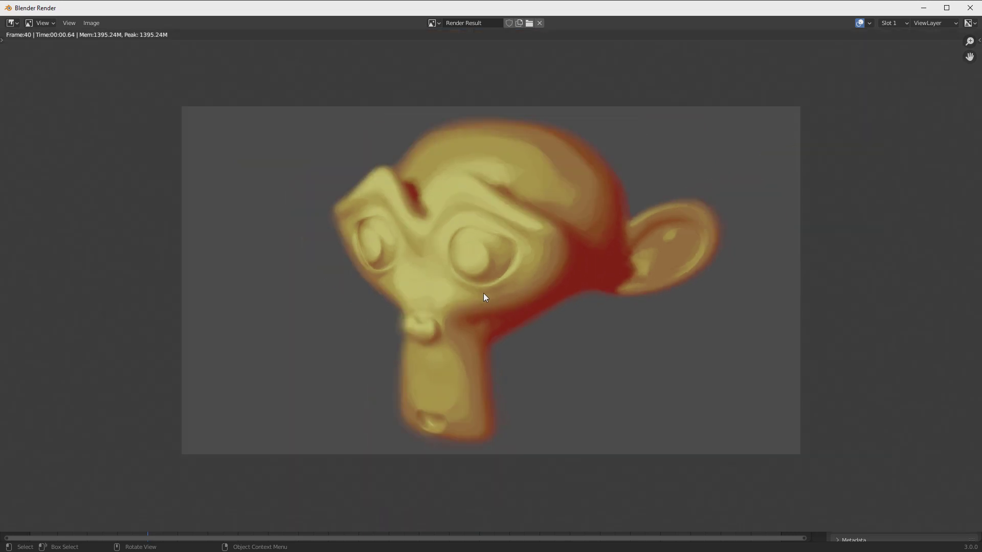
{"action": "scroll", "coordinate": [575, 332], "scroll_direction": "up", "scroll_amount": 2}
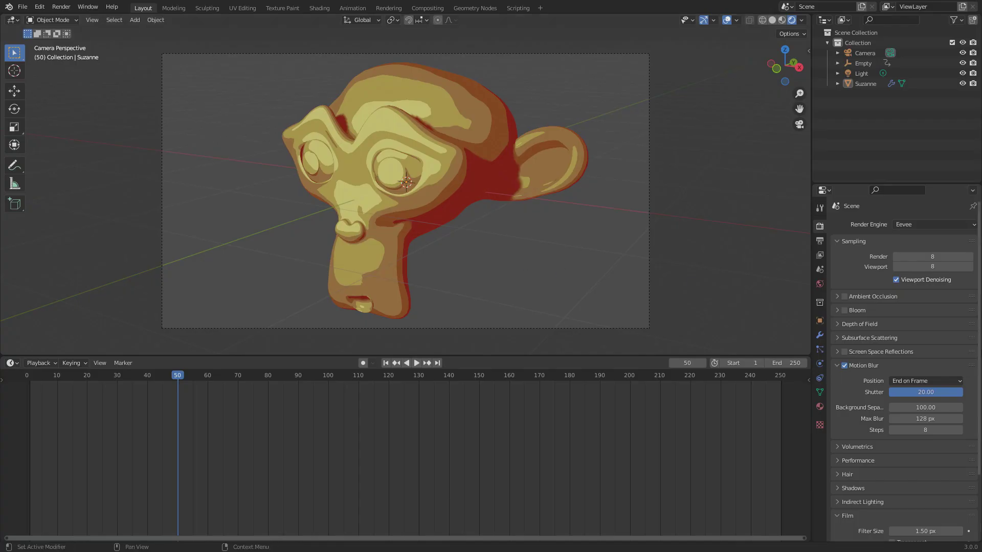
Enable the Transparent film option, test-render frame 50, and close the render window
{"action": "scroll", "coordinate": [888, 504], "scroll_direction": "down", "scroll_amount": 4}
{"action": "left_click", "coordinate": [892, 464]}
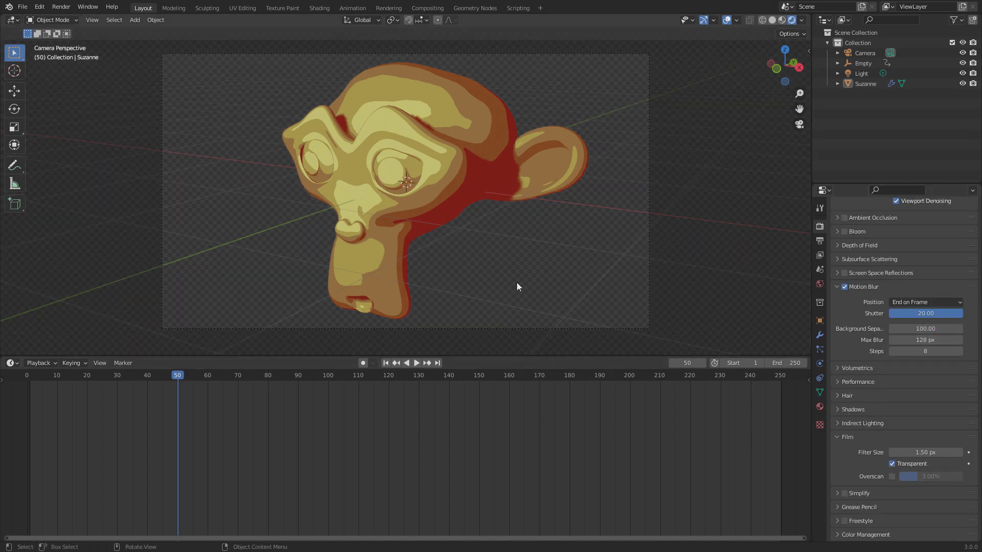
{"action": "key", "text": "F12"}
{"action": "scroll", "coordinate": [518, 287], "scroll_direction": "down", "scroll_amount": 2}
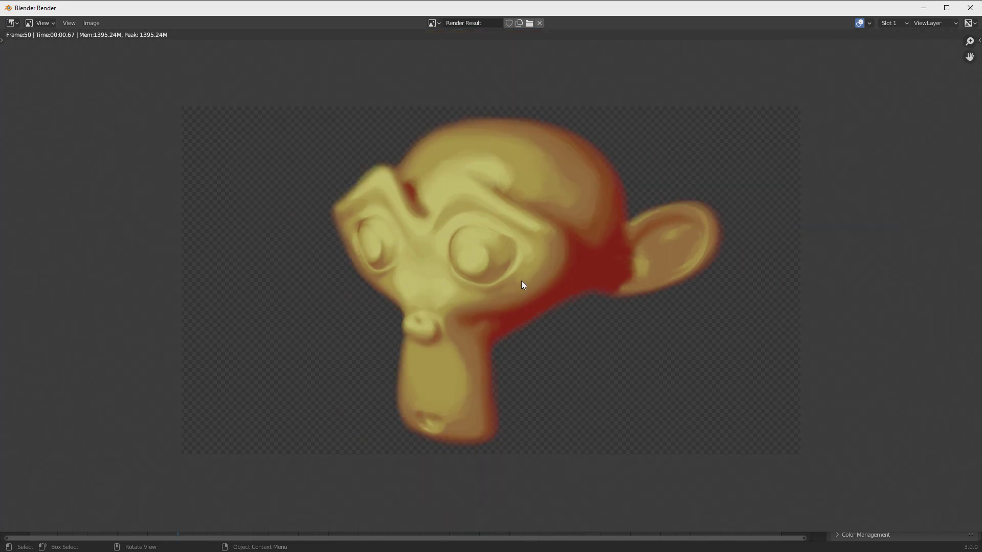
{"action": "left_click", "coordinate": [970, 8]}
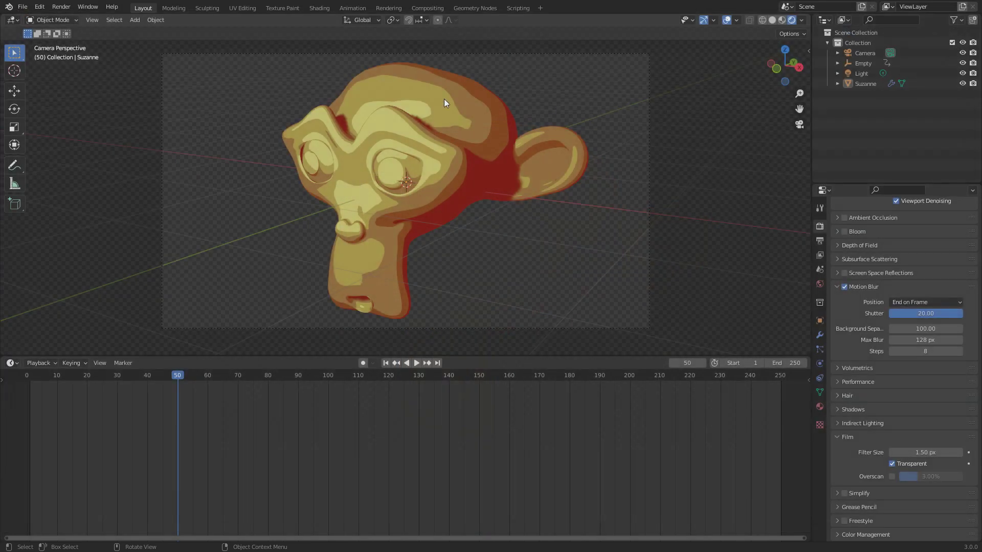
Switch to the Compositing workspace, enable Use Nodes, and space the Composite node farther from Render Layers
{"action": "left_click", "coordinate": [428, 8]}
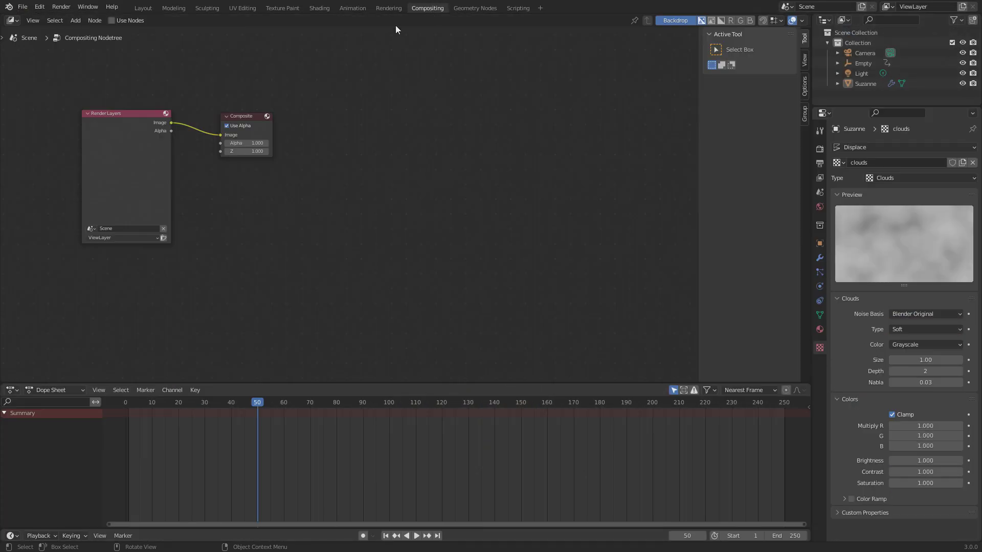
{"action": "left_click", "coordinate": [112, 21]}
{"action": "left_click_drag", "start_coordinate": [231, 118], "coordinate": [311, 109]}
Add a Viewer node below the Composite node and connect the Render Layers Image output to it
{"action": "key", "text": "shift+a"}
{"action": "type", "text": "vi"}
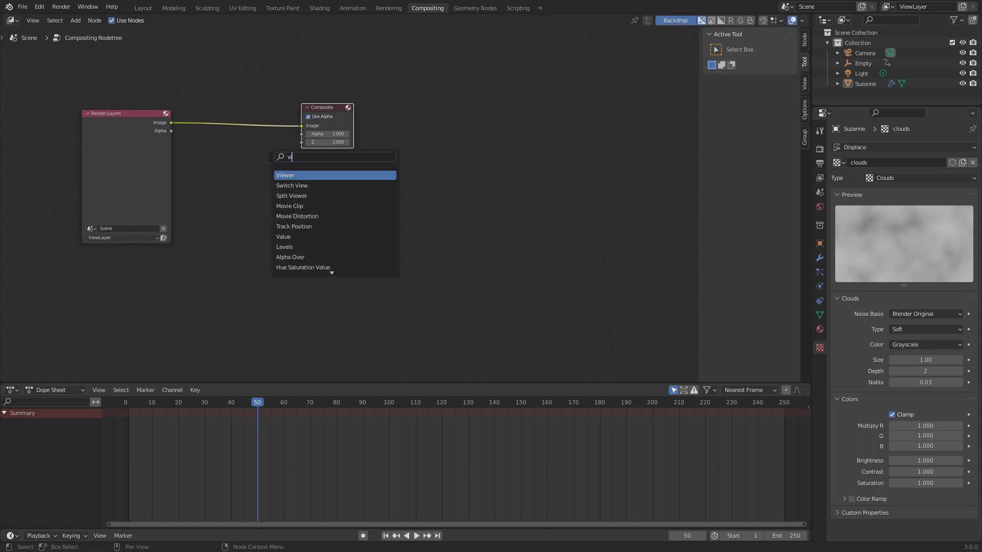
{"action": "type", "text": "ew"}
{"action": "left_click", "coordinate": [306, 177]}
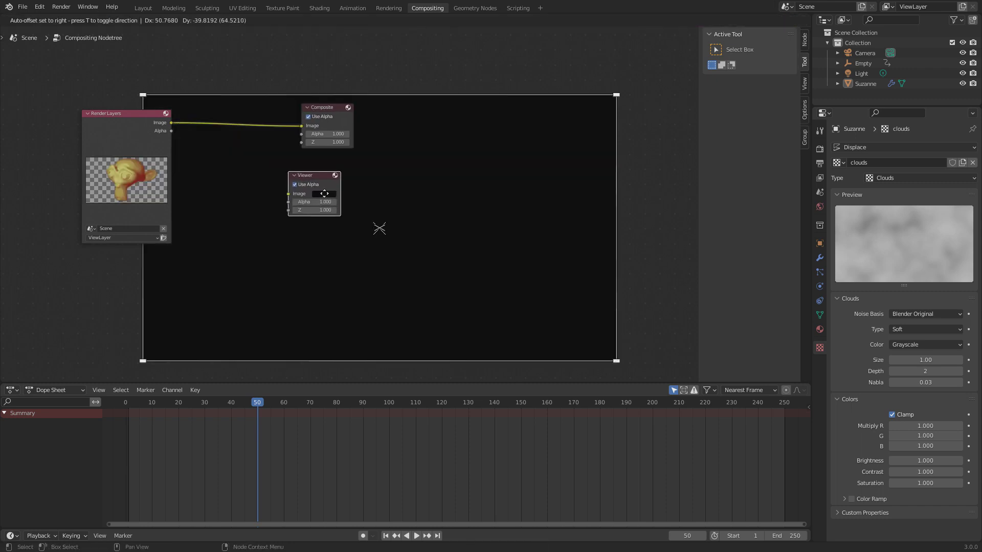
{"action": "left_click", "coordinate": [340, 177]}
{"action": "left_click_drag", "start_coordinate": [172, 123], "coordinate": [303, 178]}
{"action": "middle_click_drag", "start_coordinate": [275, 244], "coordinate": [307, 253]}
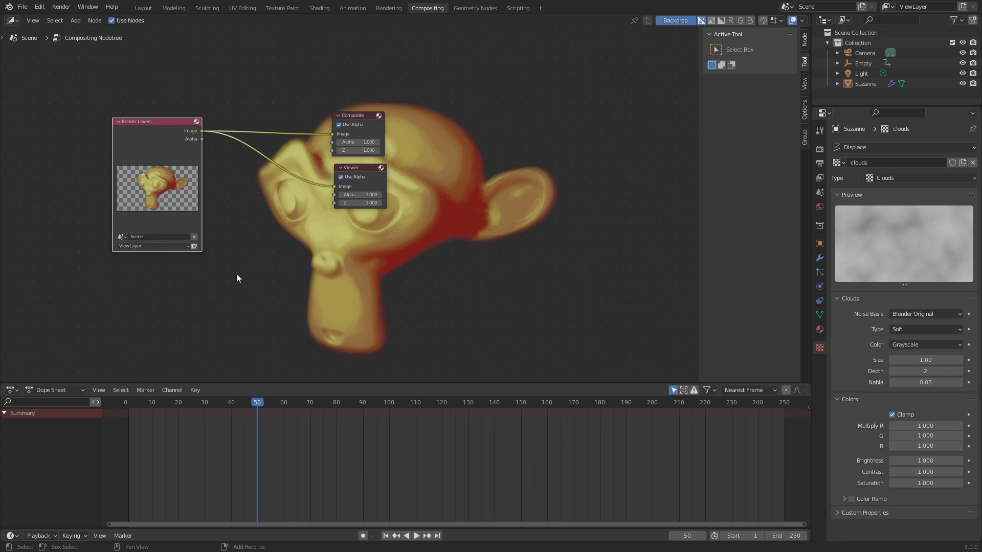
Add a Texture node below Render Layers, assign the canvas texture, and connect its Color output to the Viewer's Image input
{"action": "key", "text": "shift+a"}
{"action": "type", "text": "tex"}
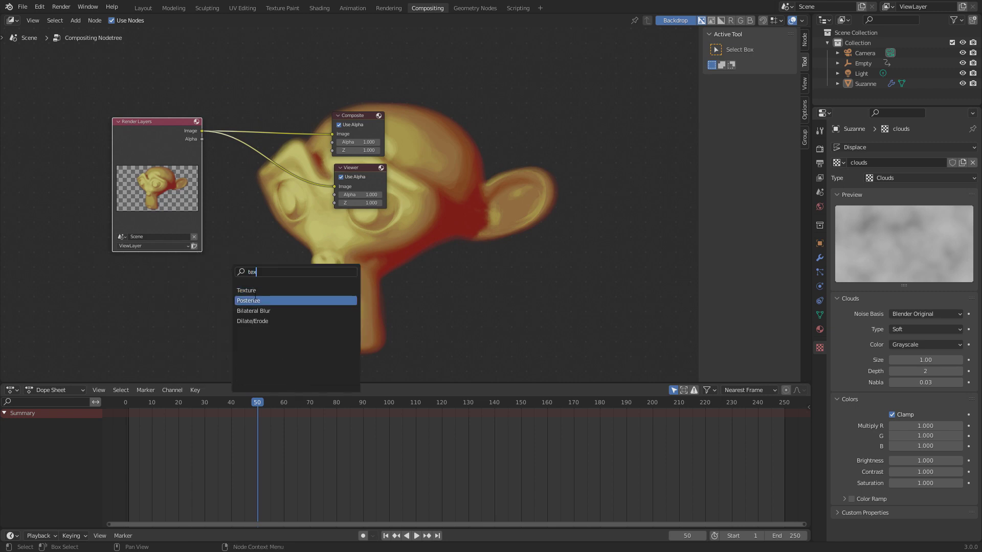
{"action": "key", "text": "Return"}
{"action": "left_click", "coordinate": [185, 305]}
{"action": "left_click", "coordinate": [154, 350]}
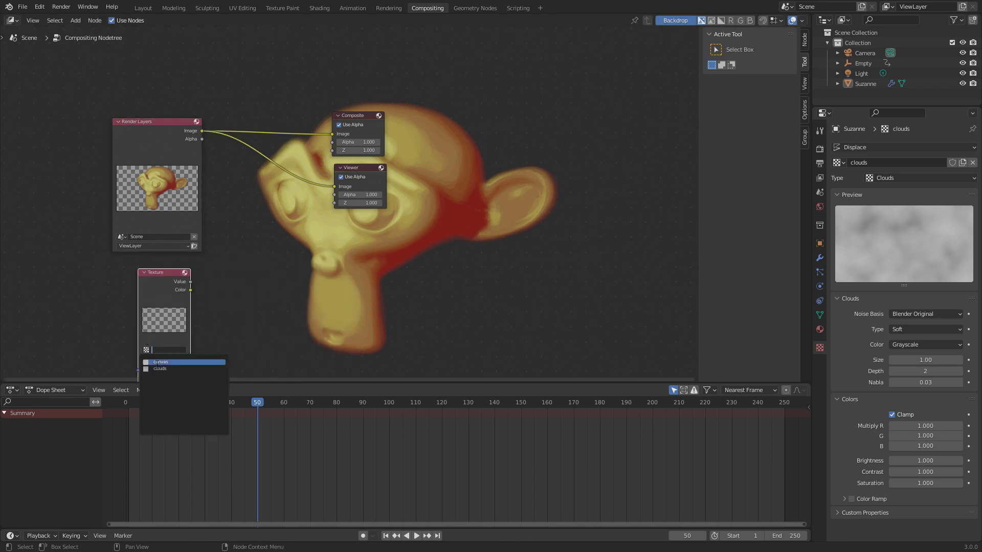
{"action": "key", "text": "Return"}
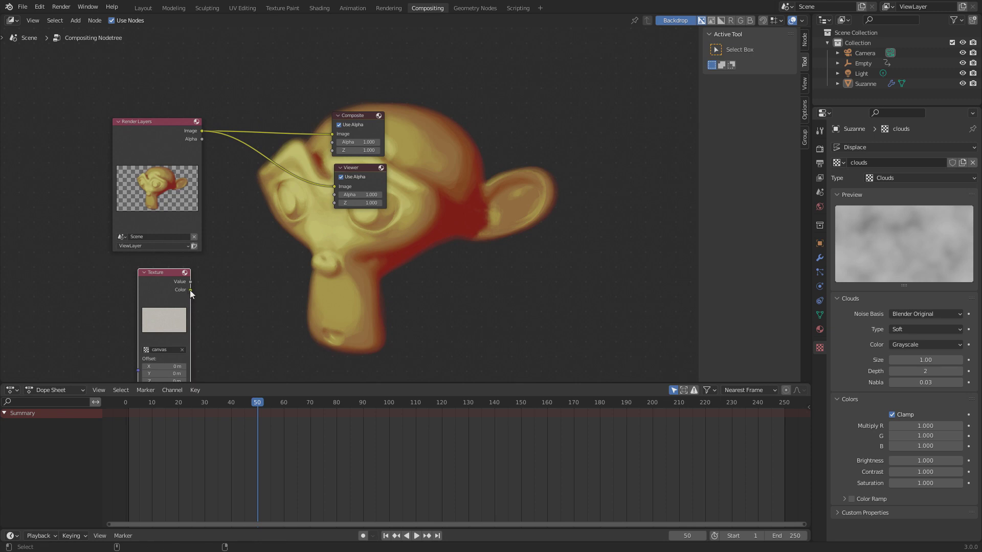
{"action": "left_click_drag", "start_coordinate": [189, 290], "coordinate": [334, 186]}
{"action": "middle_click_drag", "start_coordinate": [297, 242], "coordinate": [244, 205]}
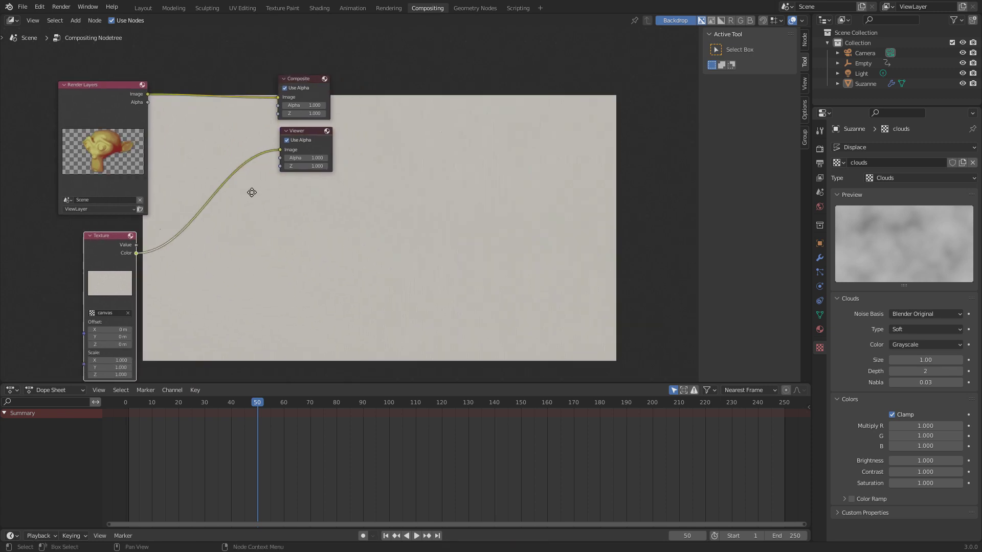
Move the Viewer node away from the Texture node and insert a Color Balance node on the link between them
{"action": "left_click", "coordinate": [316, 130]}
{"action": "left_click_drag", "start_coordinate": [315, 131], "coordinate": [366, 136]}
{"action": "key", "text": "shift+a"}
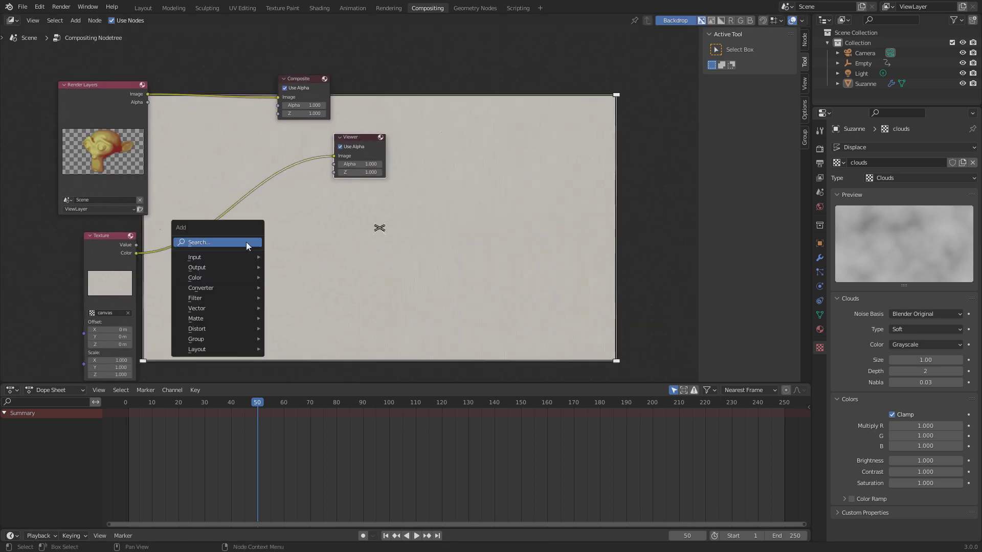
{"action": "type", "text": "color"}
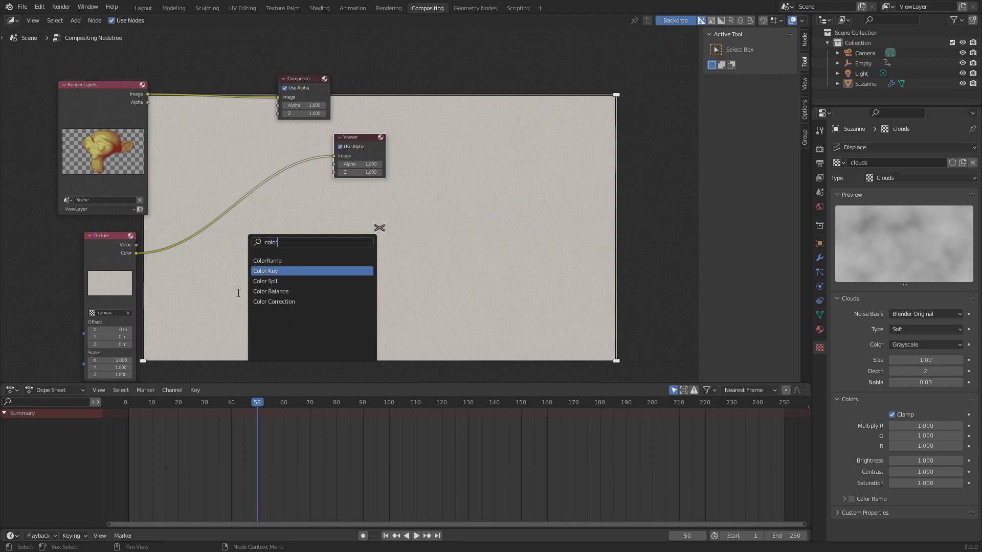
{"action": "left_click", "coordinate": [271, 292]}
{"action": "left_click", "coordinate": [194, 254]}
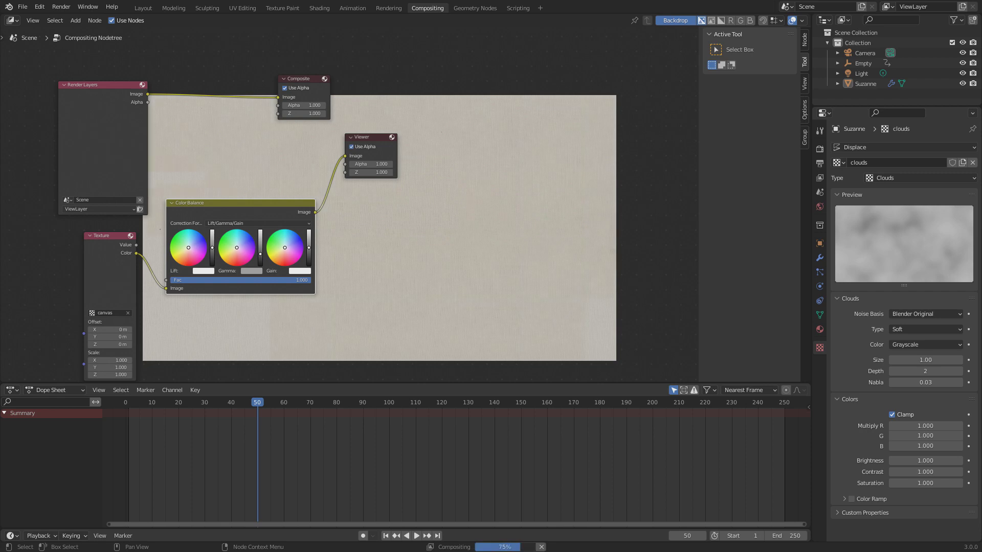
Lower the Color Balance gamma to darken the canvas, and space the Viewer and Color Balance nodes farther apart
{"action": "left_click", "coordinate": [376, 139]}
{"action": "left_click_drag", "start_coordinate": [377, 139], "coordinate": [457, 137]}
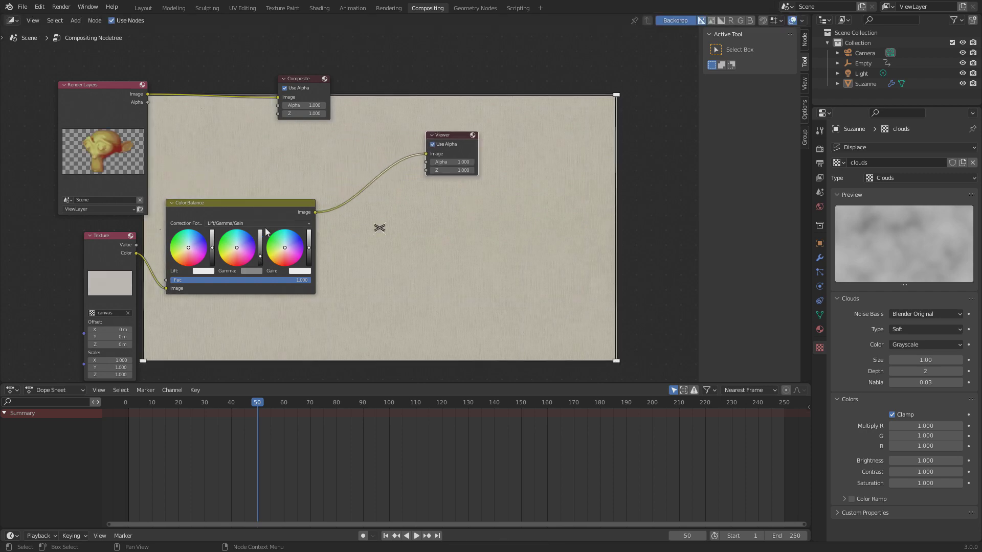
{"action": "left_click_drag", "start_coordinate": [258, 201], "coordinate": [260, 250]}
{"action": "left_click_drag", "start_coordinate": [438, 142], "coordinate": [434, 137]}
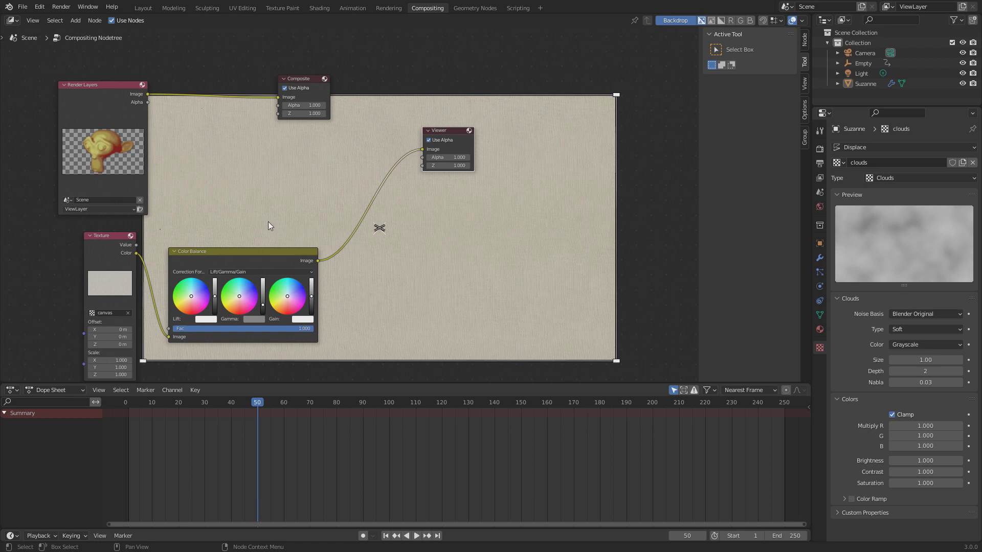
Insert an Alpha Over node between Color Balance and Viewer, and connect the Render Layers Image output to its second Image input
{"action": "key", "text": "shift+a"}
{"action": "type", "text": "alp"}
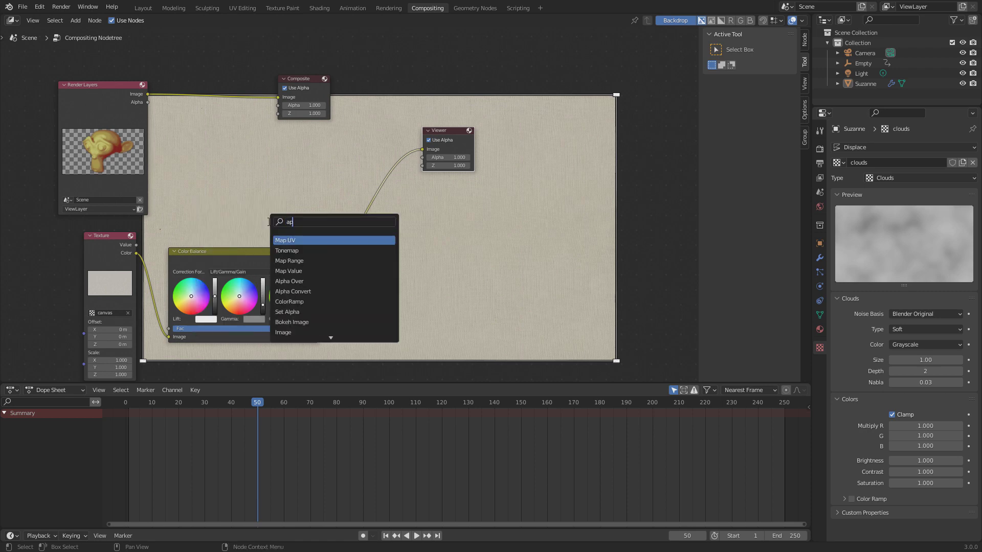
{"action": "left_click", "coordinate": [314, 250]}
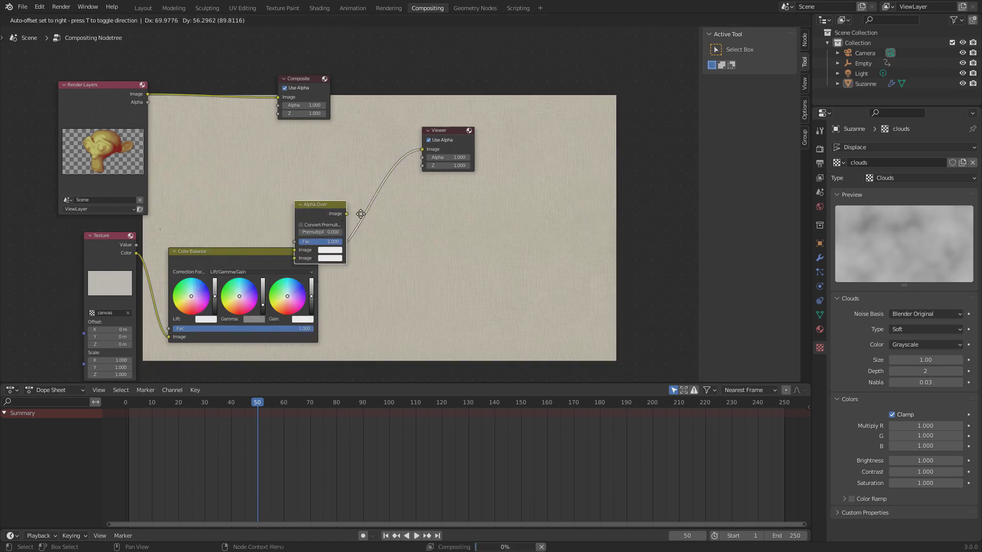
{"action": "left_click", "coordinate": [421, 176]}
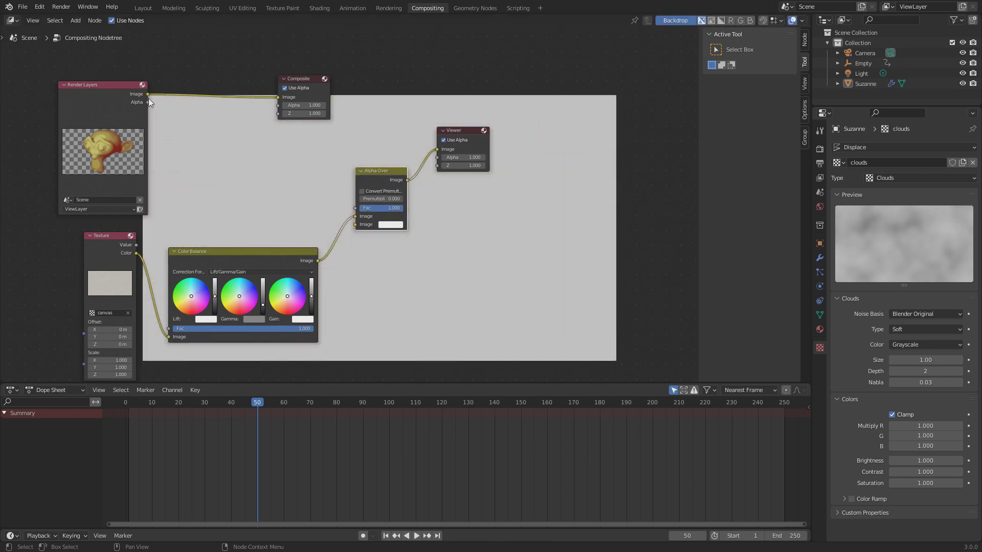
{"action": "left_click_drag", "start_coordinate": [148, 96], "coordinate": [355, 225]}
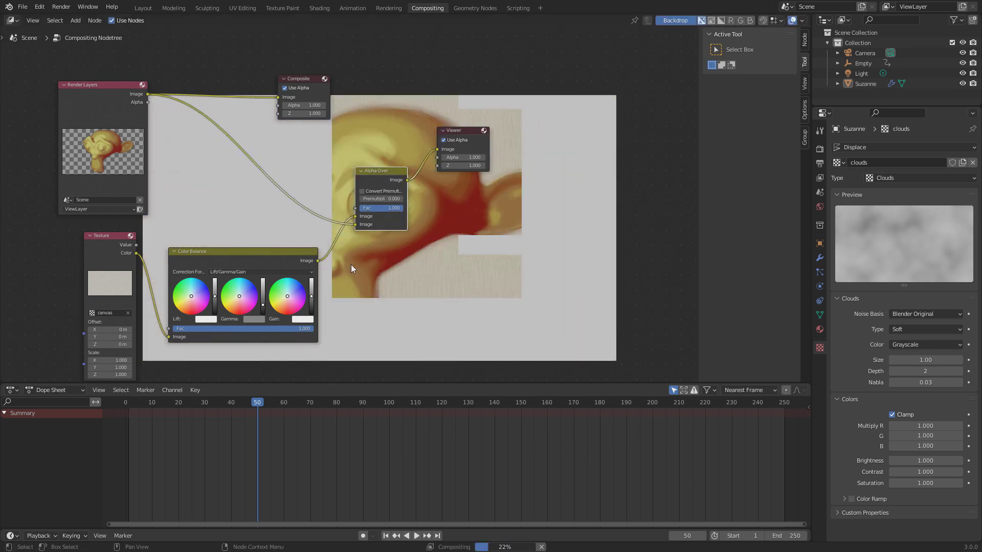
{"action": "left_click_drag", "start_coordinate": [384, 179], "coordinate": [484, 240]}
Examine the monkey head's painted edges against the canvas background up close in the backdrop
{"action": "key", "text": "v"}
{"action": "key", "text": "alt+v"}
{"action": "key", "text": "alt+v"}
{"action": "key", "text": "alt+v"}
{"action": "key", "text": "alt+v"}
{"action": "key", "text": "alt+v"}
{"action": "key", "text": "alt+v"}
{"action": "key", "text": "alt+v"}
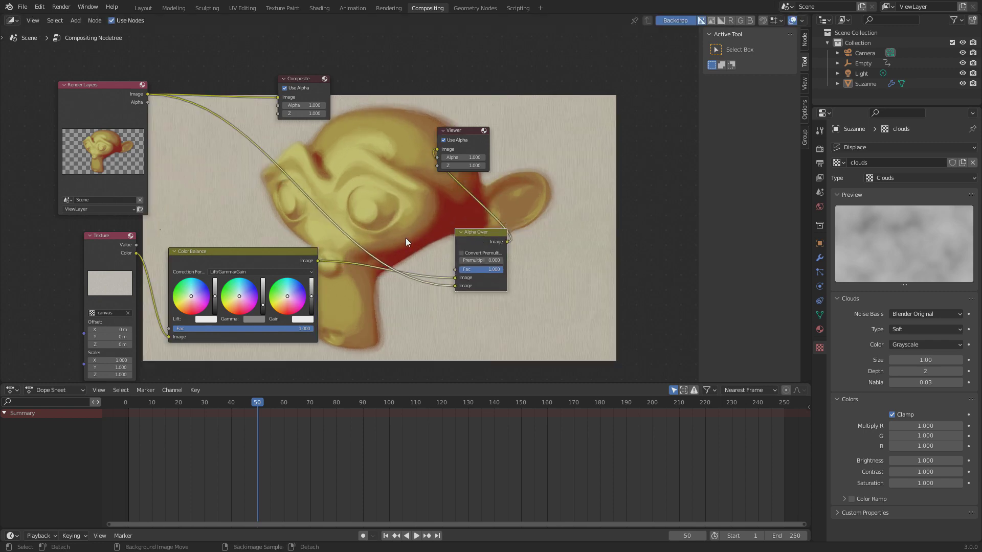
{"action": "middle_click_drag", "start_coordinate": [588, 283], "coordinate": [409, 255]}
{"action": "middle_click_drag", "start_coordinate": [459, 284], "coordinate": [575, 352], "text": "alt"}
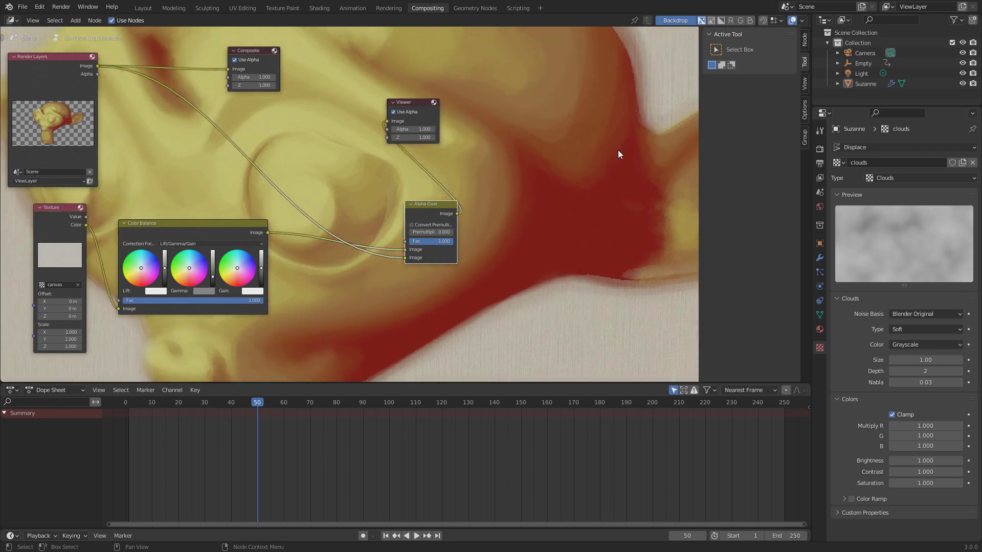
{"action": "middle_click_drag", "start_coordinate": [618, 155], "coordinate": [586, 193], "text": "alt"}
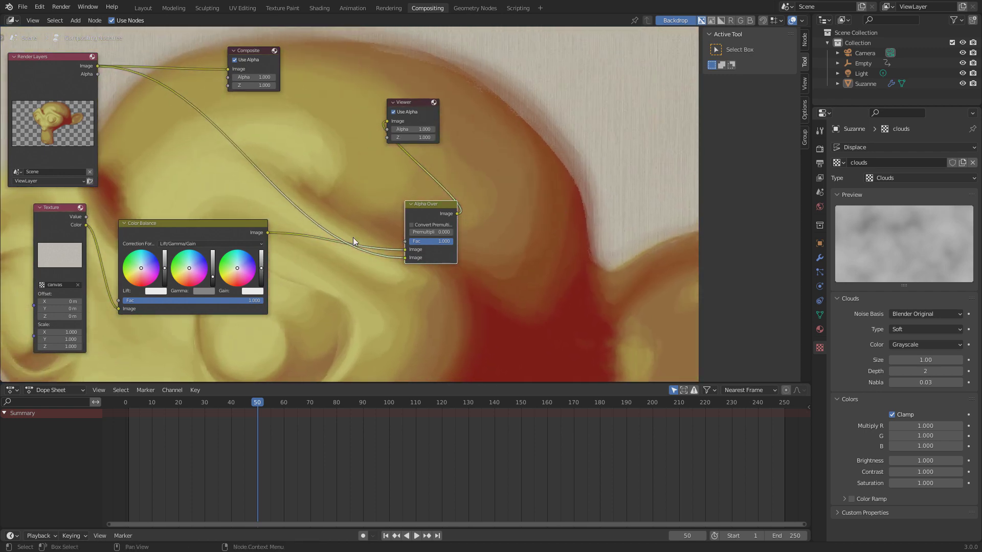
{"action": "middle_click_drag", "start_coordinate": [320, 270], "coordinate": [398, 158], "text": "alt"}
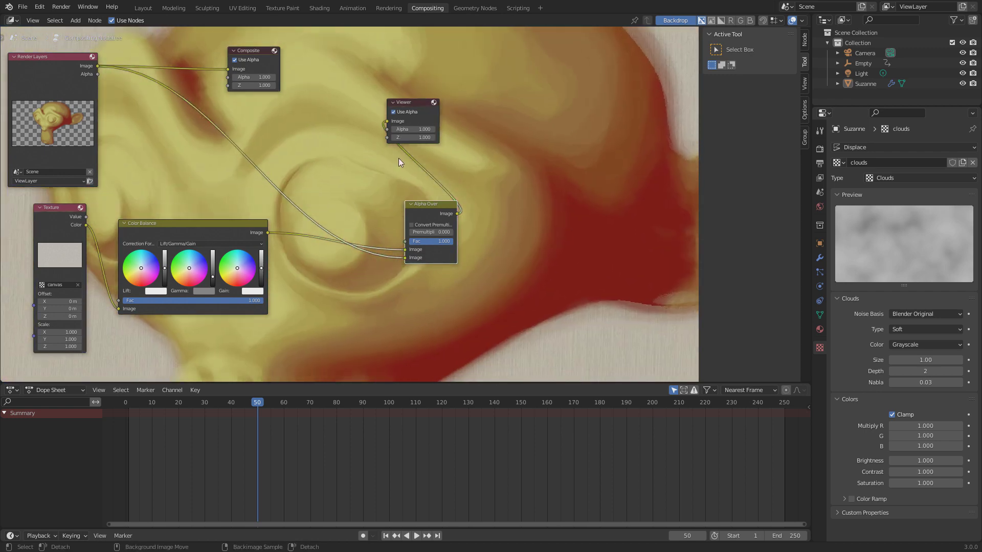
{"action": "key", "text": "alt+v"}
{"action": "key", "text": "alt+v"}
{"action": "key", "text": "v"}
{"action": "key", "text": "v"}
{"action": "key", "text": "v"}
{"action": "key", "text": "v"}
{"action": "key", "text": "v"}
{"action": "key", "text": "v"}
{"action": "key", "text": "v"}
{"action": "key", "text": "v"}
{"action": "key", "text": "v"}
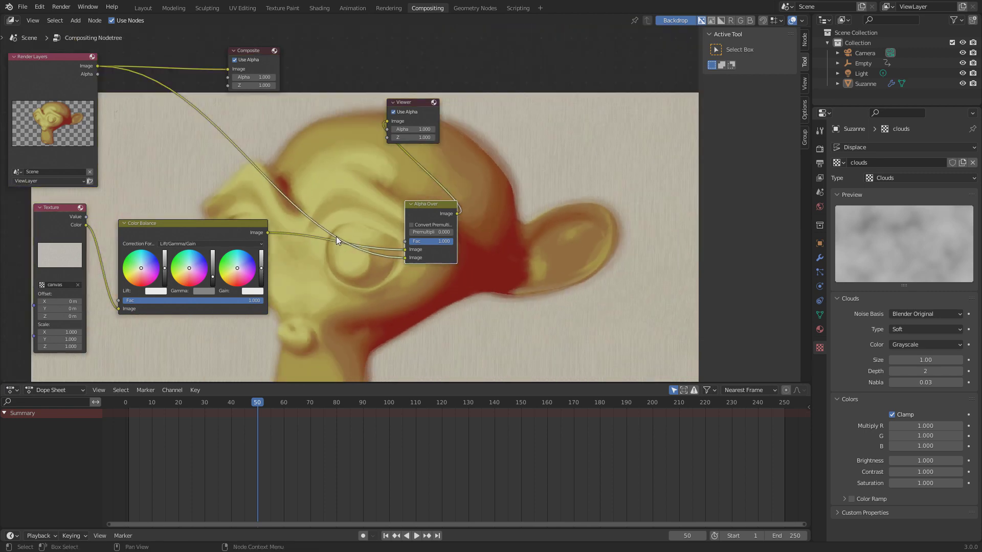
Make room around the Viewer and Alpha Over nodes, add a Mix node, and set its blending mode to Overlay
{"action": "left_click_drag", "start_coordinate": [411, 113], "coordinate": [486, 131]}
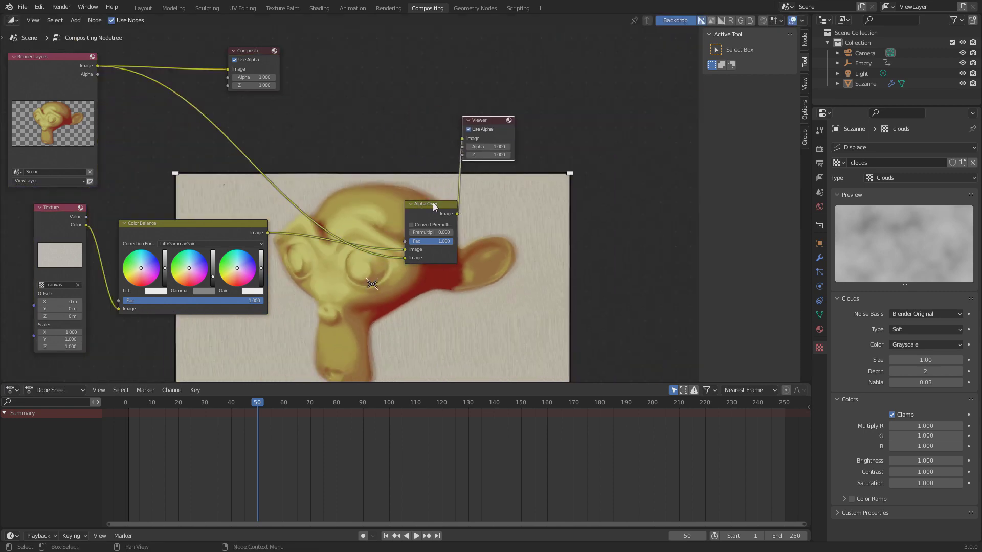
{"action": "left_click_drag", "start_coordinate": [433, 204], "coordinate": [408, 197]}
{"action": "key", "text": "shift+a"}
{"action": "left_click", "coordinate": [366, 202]}
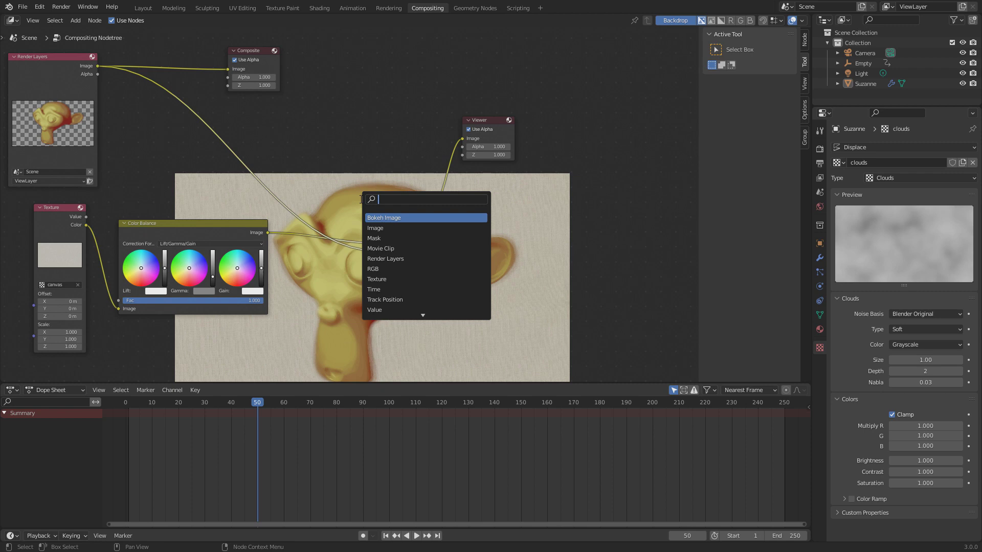
{"action": "type", "text": "over"}
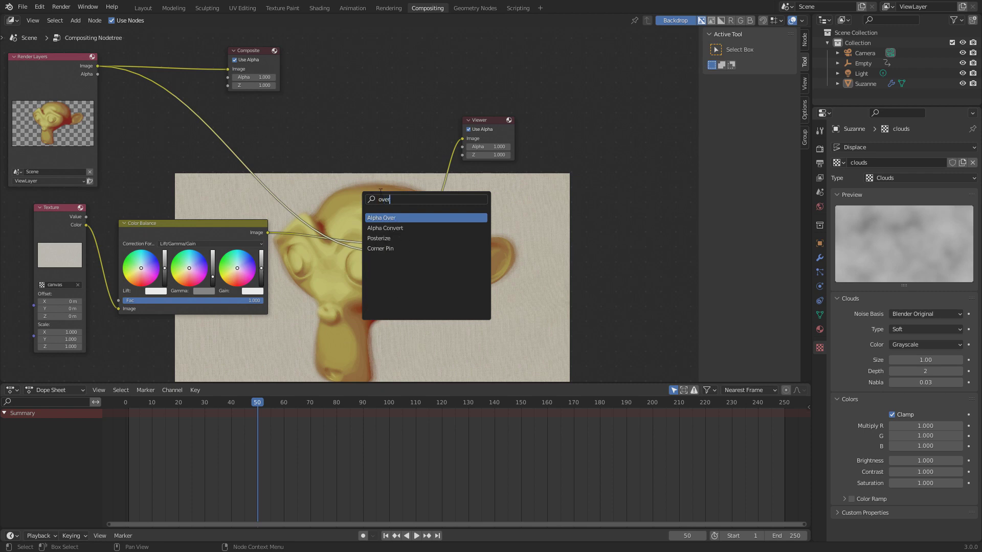
{"action": "key", "text": "BackSpace"}
{"action": "key", "text": "BackSpace"}
{"action": "key", "text": "BackSpace"}
{"action": "key", "text": "BackSpace"}
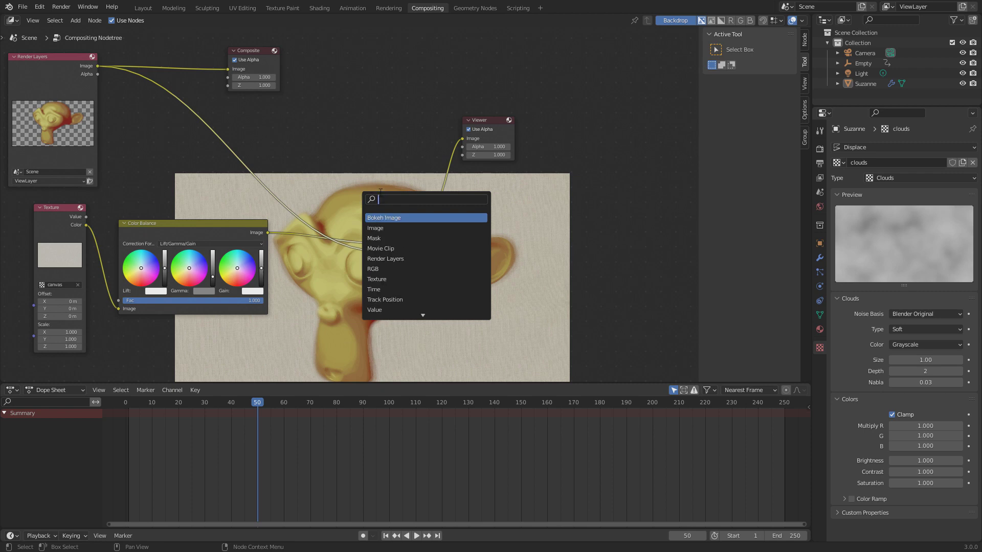
{"action": "type", "text": "mix"}
{"action": "left_click", "coordinate": [397, 217]}
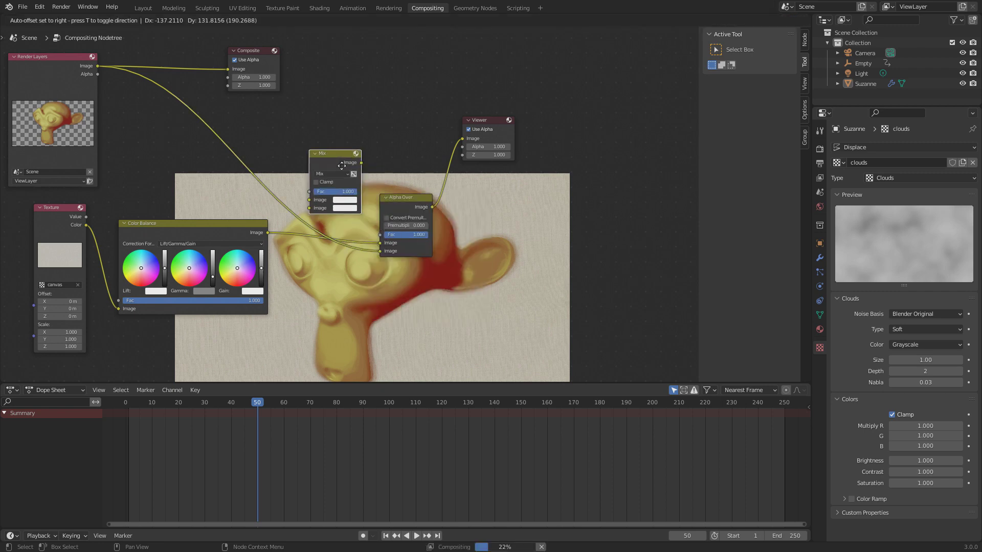
{"action": "left_click", "coordinate": [329, 173]}
{"action": "left_click", "coordinate": [329, 173]}
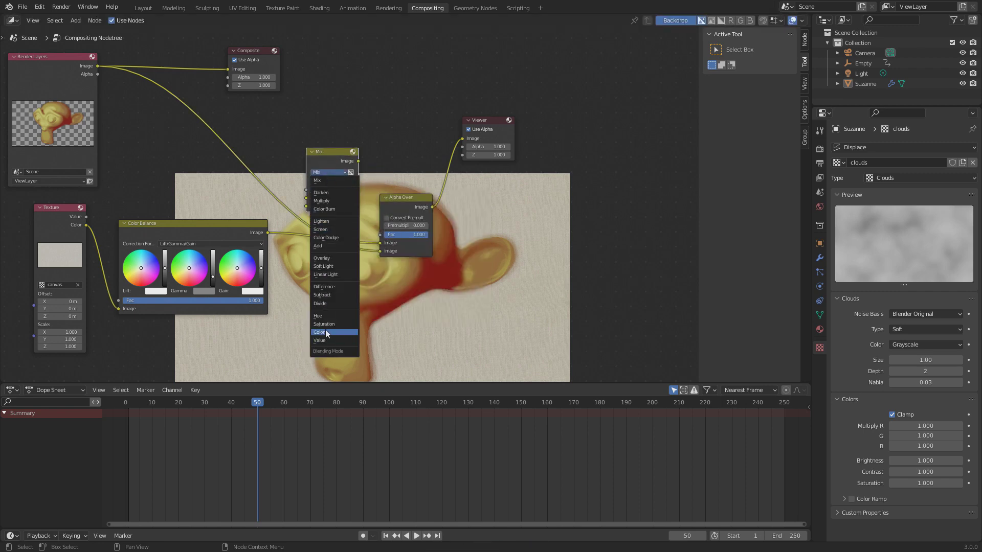
{"action": "left_click", "coordinate": [332, 259]}
Connect Render Layers to the Overlay node's first Image input and Color Balance to its second, and send its output to the Viewer
{"action": "left_click_drag", "start_coordinate": [353, 161], "coordinate": [384, 132]}
{"action": "left_click_drag", "start_coordinate": [404, 201], "coordinate": [299, 148]}
{"action": "left_click_drag", "start_coordinate": [375, 122], "coordinate": [399, 64]}
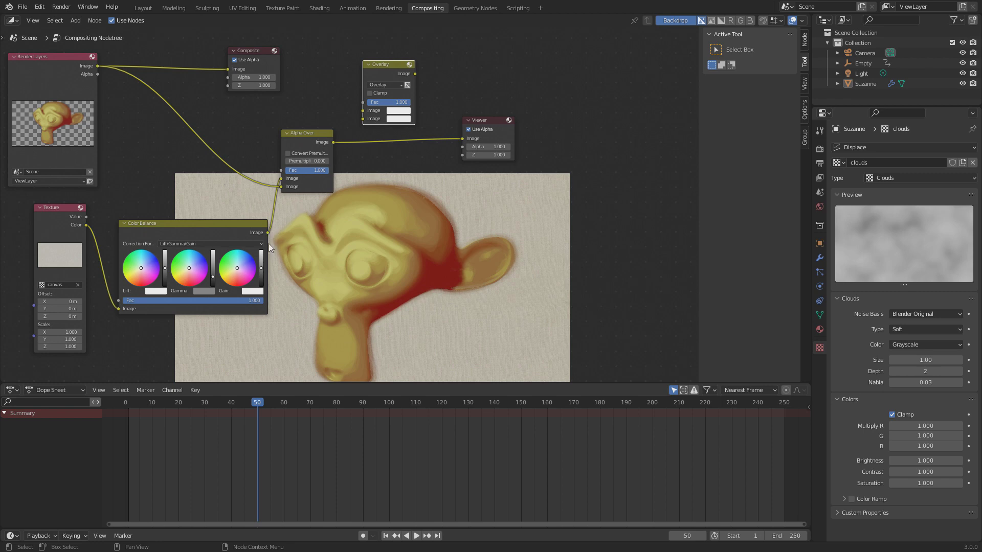
{"action": "left_click_drag", "start_coordinate": [266, 233], "coordinate": [363, 118]}
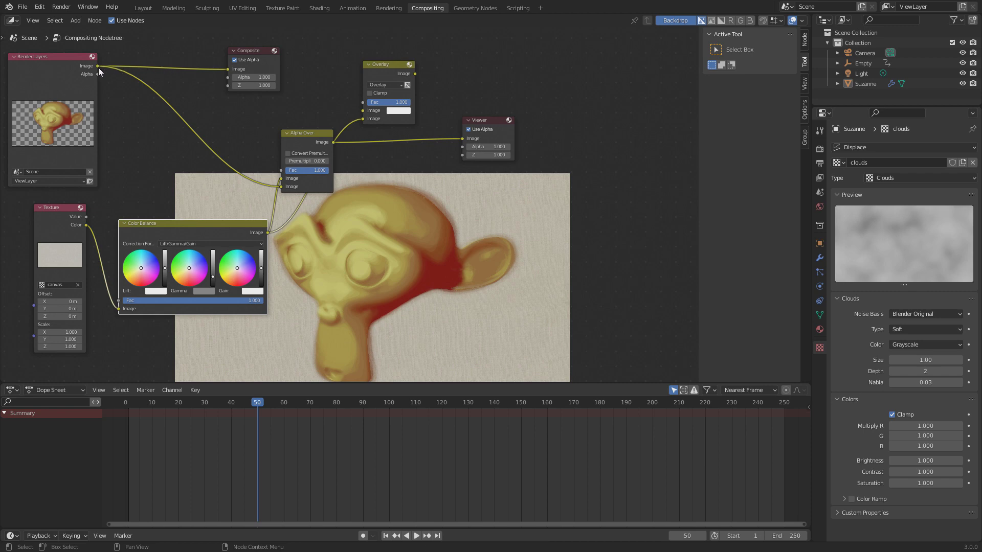
{"action": "left_click_drag", "start_coordinate": [98, 68], "coordinate": [362, 110]}
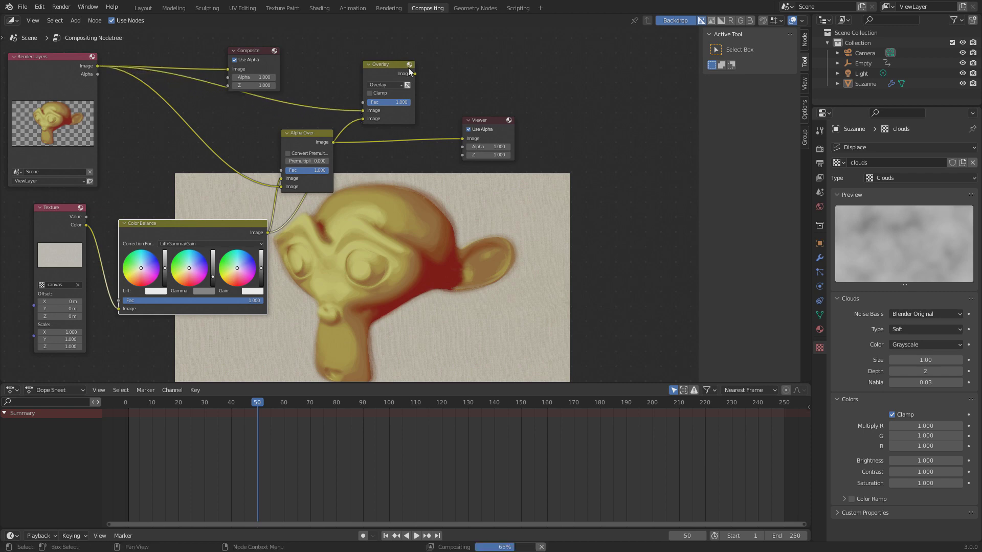
{"action": "left_click", "coordinate": [408, 70], "text": "ctrl+shift"}
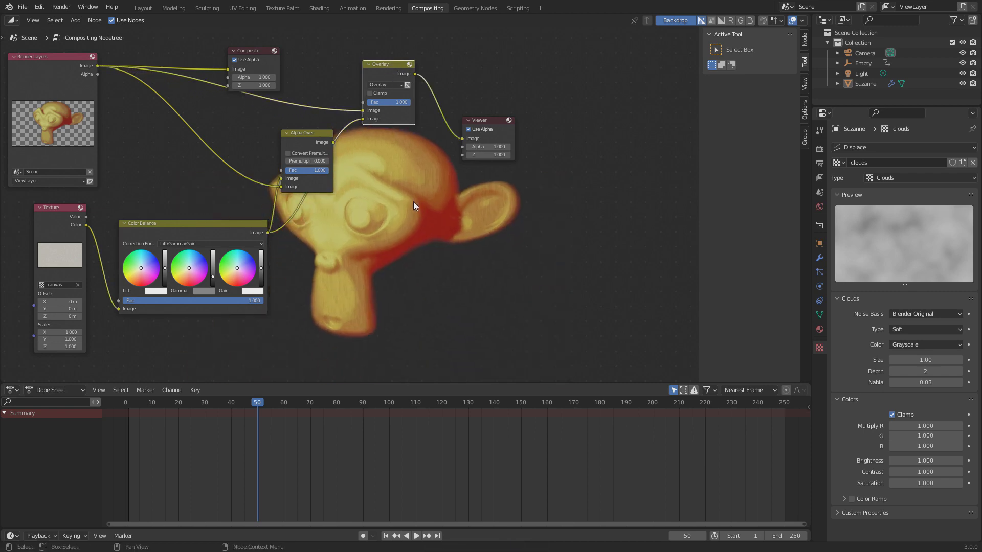
Examine the canvas texture overlaid on the monkey head up close in the backdrop
{"action": "key", "text": "v"}
{"action": "key", "text": "alt+v"}
{"action": "key", "text": "alt+v"}
{"action": "key", "text": "alt+v"}
{"action": "key", "text": "alt+v"}
{"action": "key", "text": "alt+v"}
{"action": "key", "text": "alt+v"}
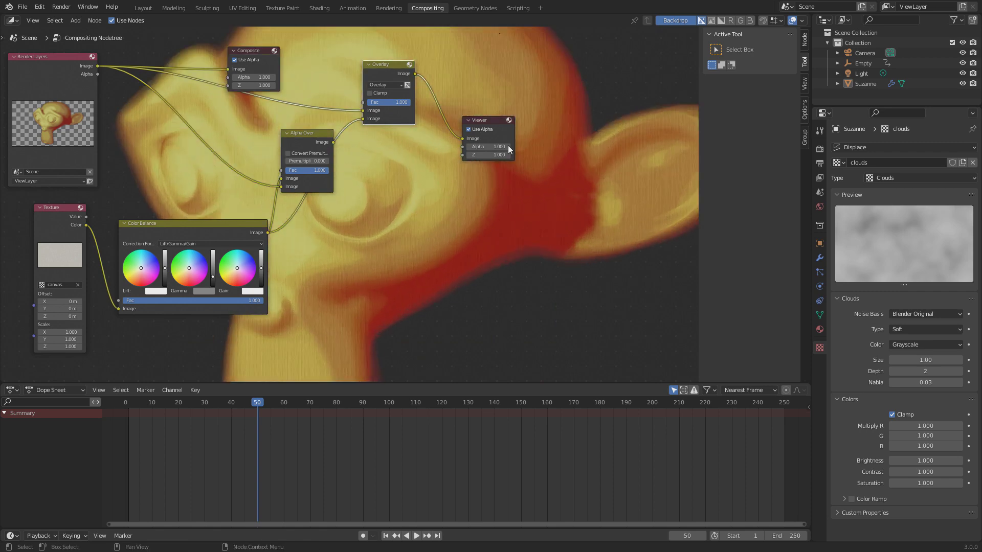
{"action": "key", "text": "v"}
{"action": "key", "text": "v"}
{"action": "key", "text": "v"}
{"action": "key", "text": "v"}
{"action": "key", "text": "v"}
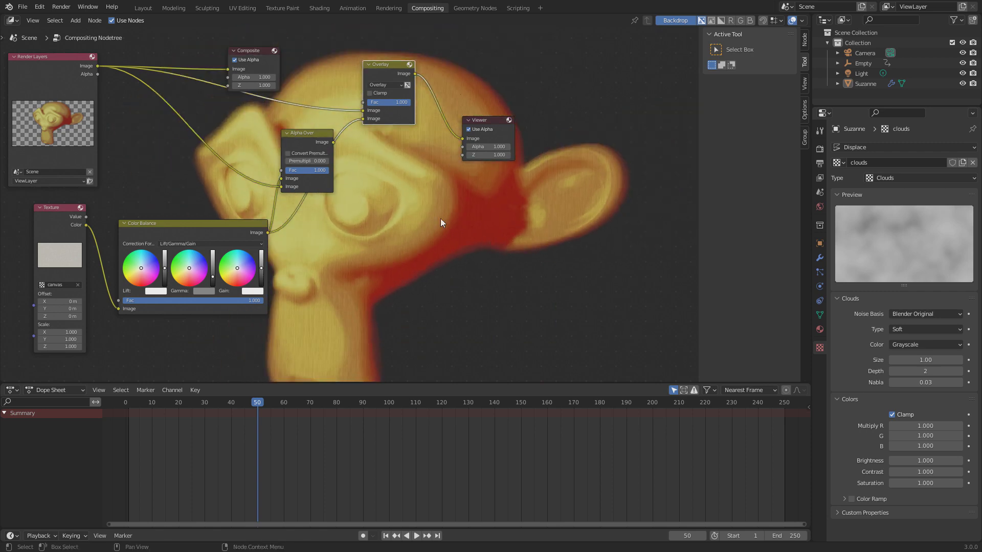
Place Alpha Over after the Overlay node and connect the Overlay output to Alpha Over's second Image input
{"action": "left_click_drag", "start_coordinate": [386, 63], "coordinate": [360, 92]}
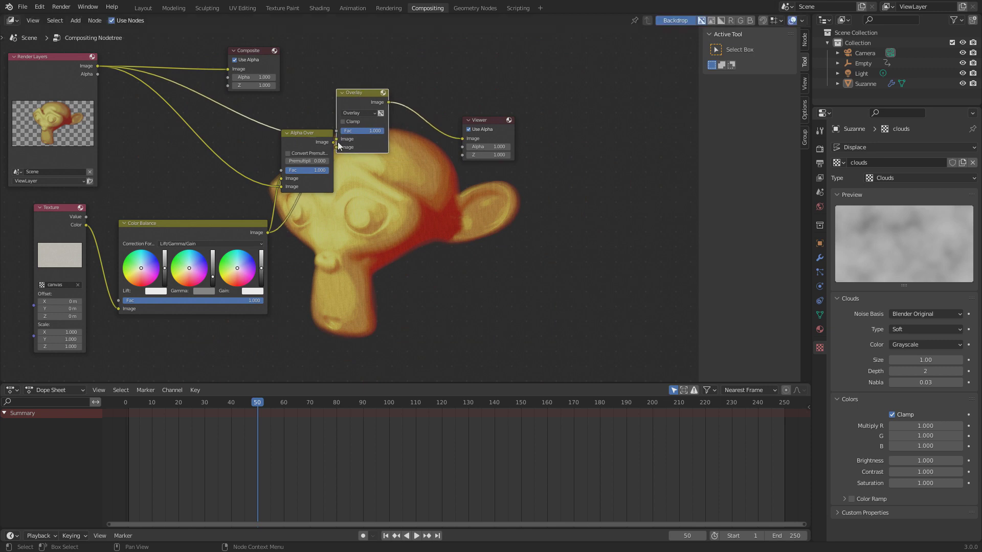
{"action": "left_click_drag", "start_coordinate": [305, 132], "coordinate": [419, 143]}
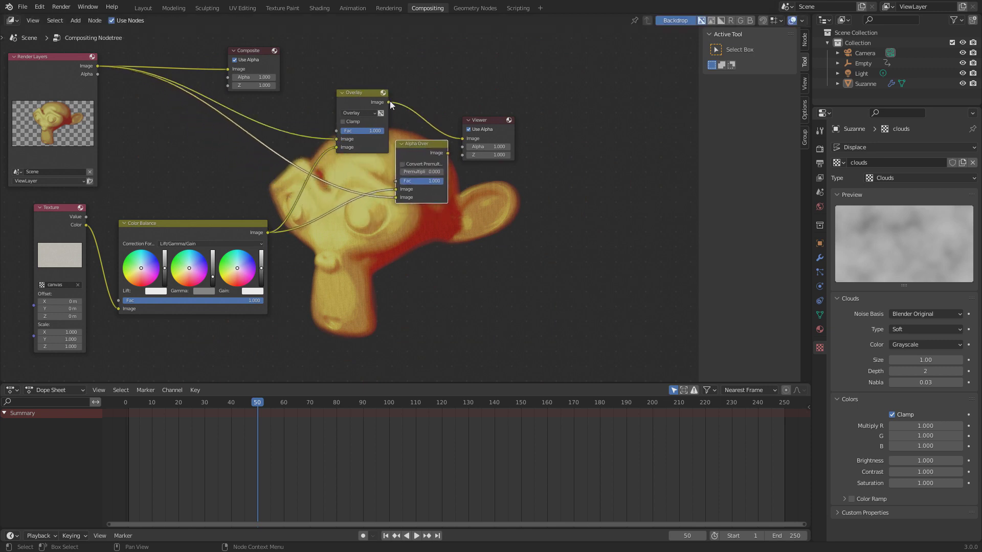
{"action": "left_click_drag", "start_coordinate": [388, 101], "coordinate": [391, 188]}
{"action": "key", "text": "ctrl+z"}
{"action": "left_click", "coordinate": [392, 108]}
{"action": "left_click_drag", "start_coordinate": [388, 102], "coordinate": [401, 115]}
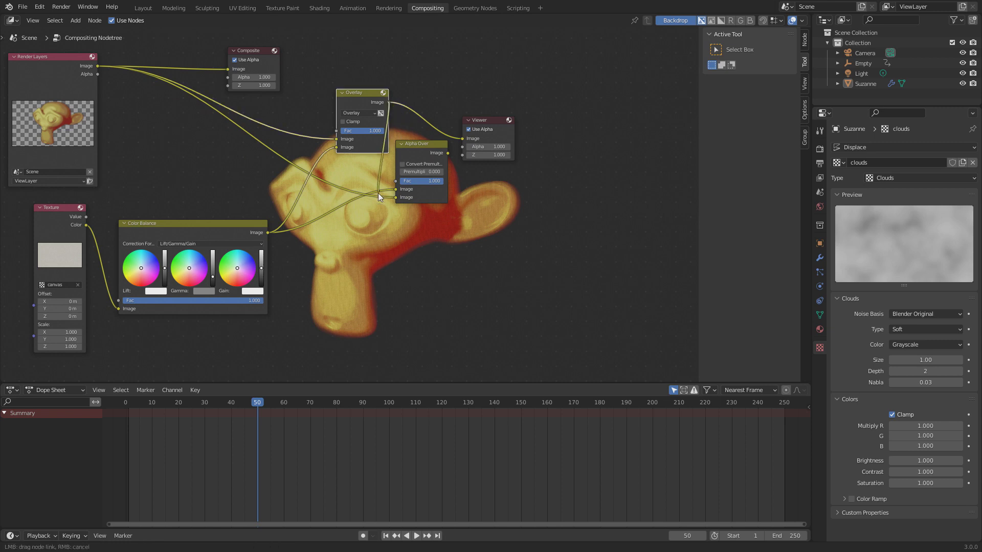
{"action": "left_click_drag", "start_coordinate": [379, 192], "coordinate": [394, 198]}
Move the Viewer node farther out and insert Alpha Over ahead of it so its output feeds the Viewer
{"action": "left_click", "coordinate": [482, 121]}
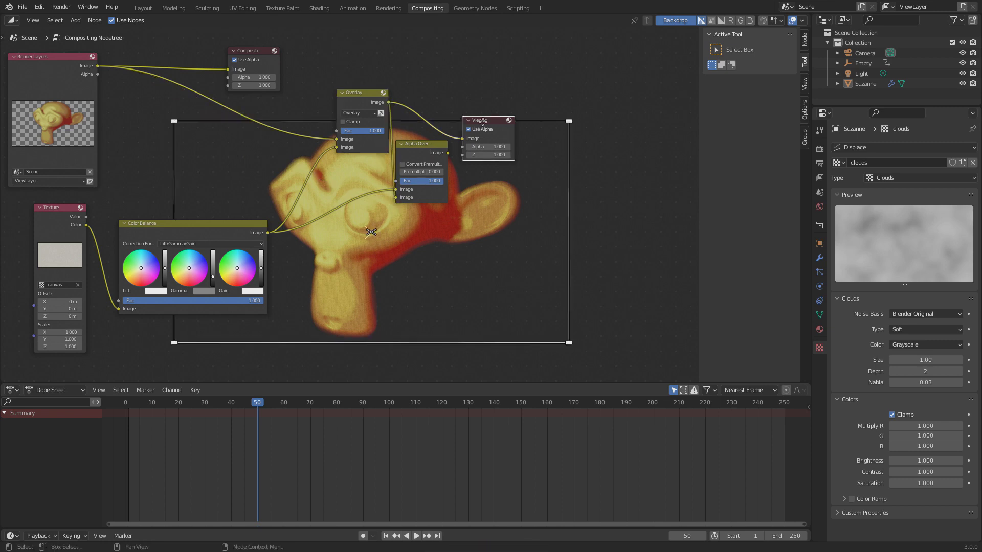
{"action": "left_click_drag", "start_coordinate": [482, 121], "coordinate": [551, 101]}
{"action": "left_click_drag", "start_coordinate": [406, 160], "coordinate": [534, 120]}
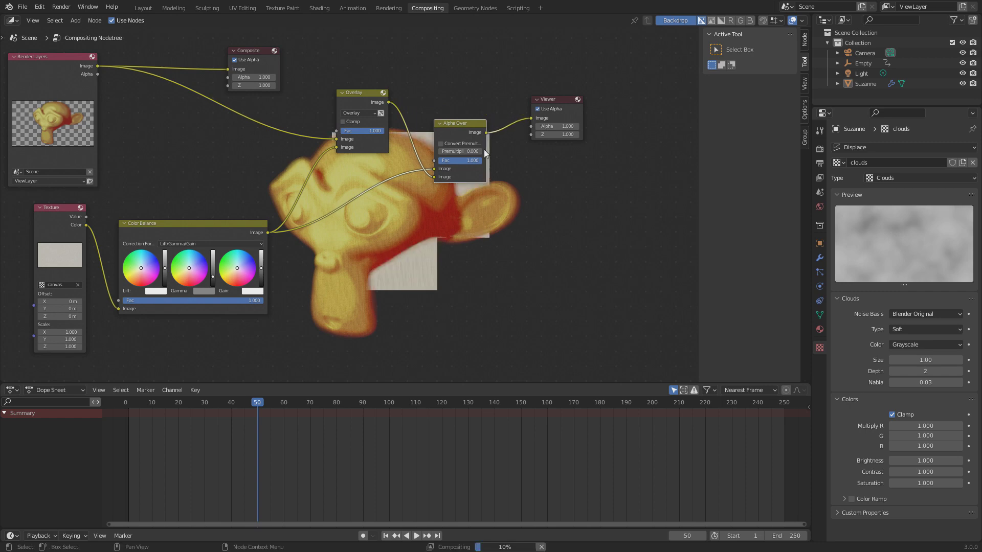
Examine the monkey head composited over the canvas background in the backdrop, both as a whole and up close
{"action": "key", "text": "alt+v"}
{"action": "key", "text": "alt+v"}
{"action": "key", "text": "alt+v"}
{"action": "key", "text": "alt+v"}
{"action": "key", "text": "alt+v"}
{"action": "key", "text": "alt+v"}
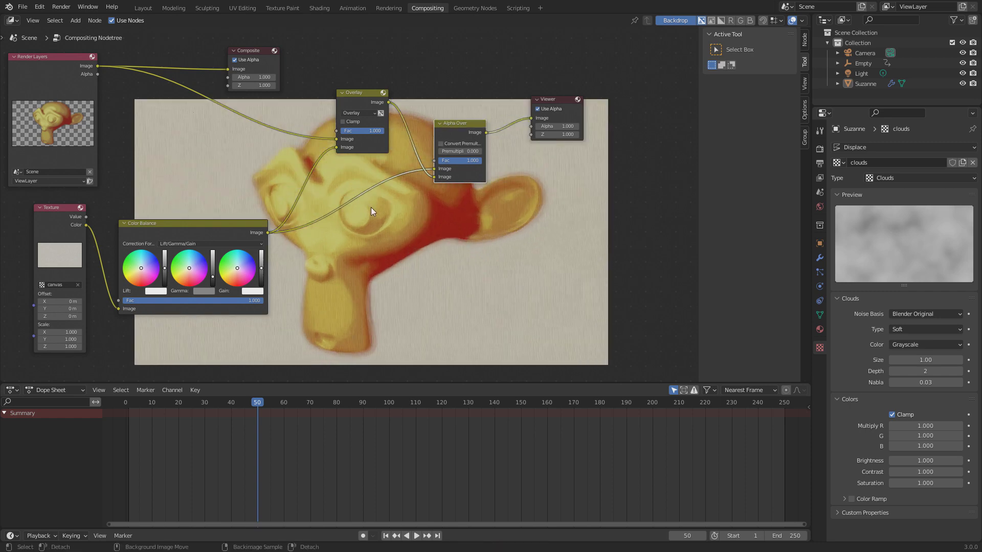
{"action": "middle_click_drag", "start_coordinate": [443, 243], "coordinate": [525, 269], "text": "alt"}
{"action": "key", "text": "v"}
{"action": "key", "text": "v"}
{"action": "key", "text": "v"}
{"action": "key", "text": "v"}
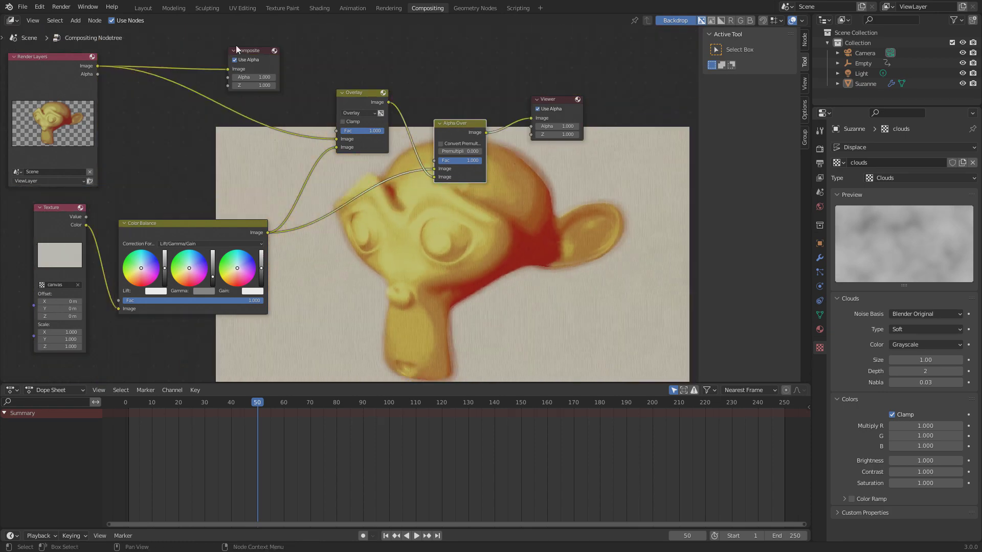
Place the Composite node below the Viewer, feed it from Alpha Over's Image output, and render frame 50 to view the whole composite
{"action": "left_click_drag", "start_coordinate": [240, 51], "coordinate": [537, 152]}
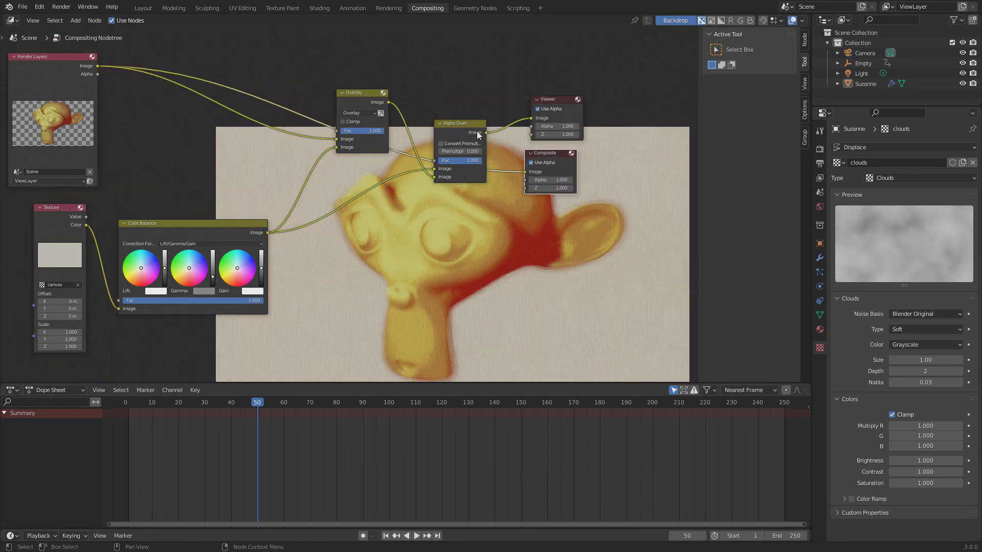
{"action": "left_click_drag", "start_coordinate": [486, 132], "coordinate": [554, 151]}
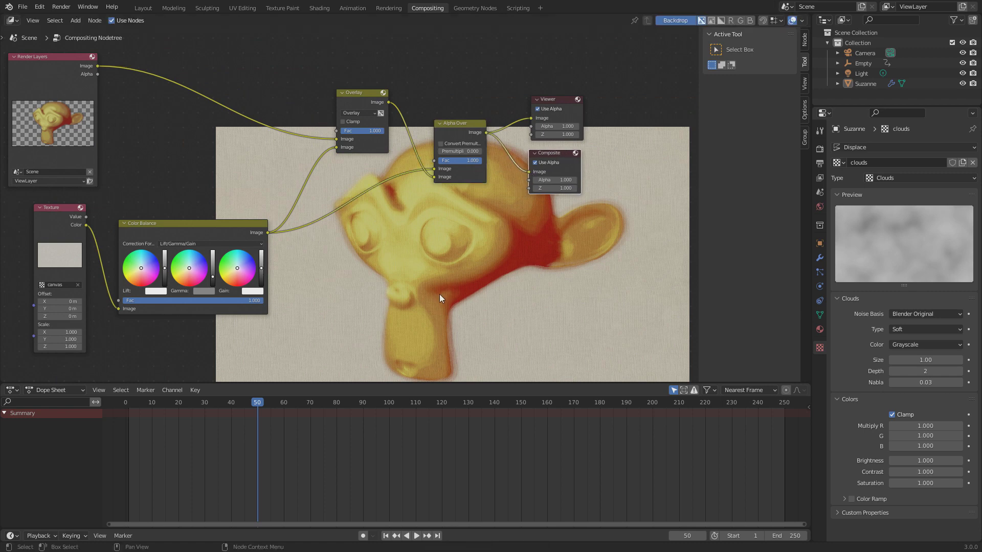
{"action": "key", "text": "F12"}
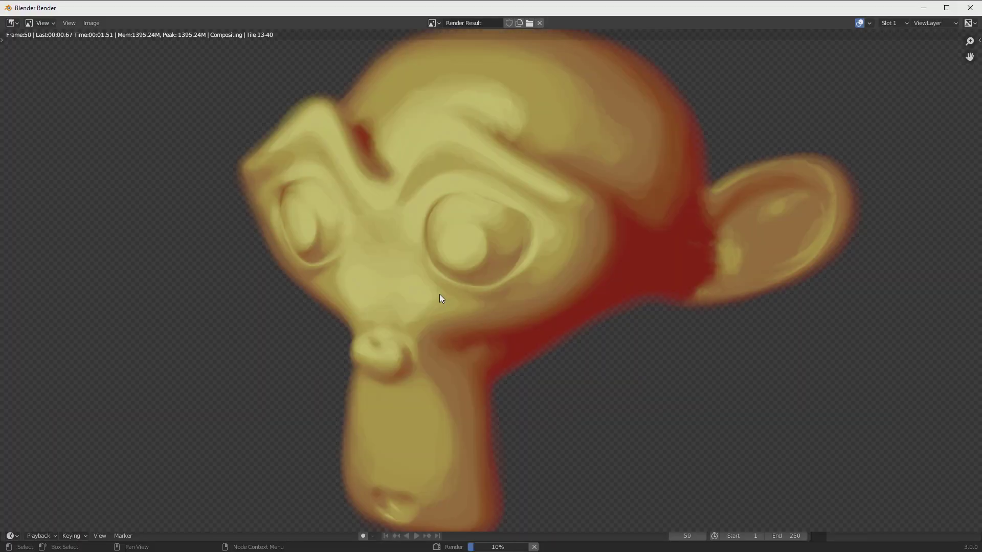
{"action": "scroll", "coordinate": [442, 297], "scroll_direction": "down", "scroll_amount": 2}
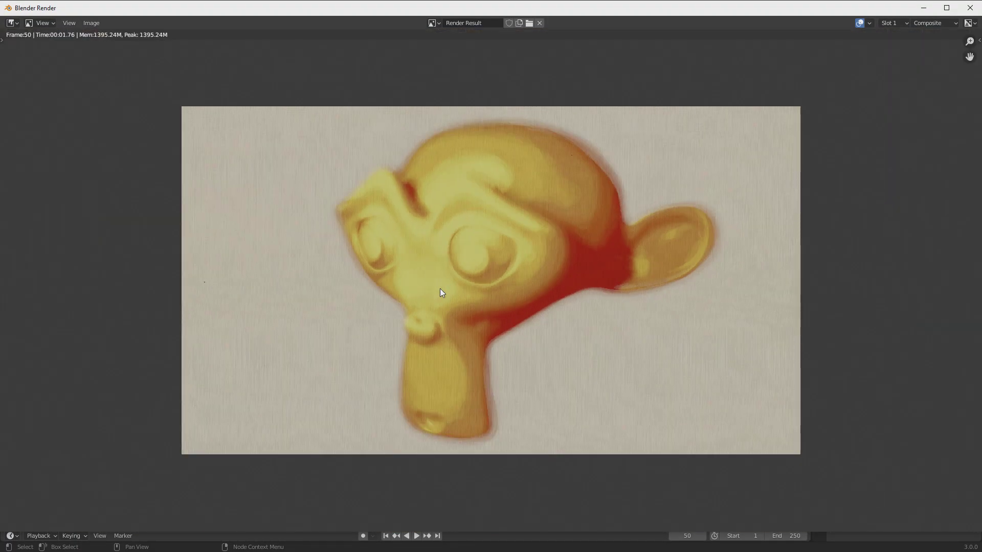